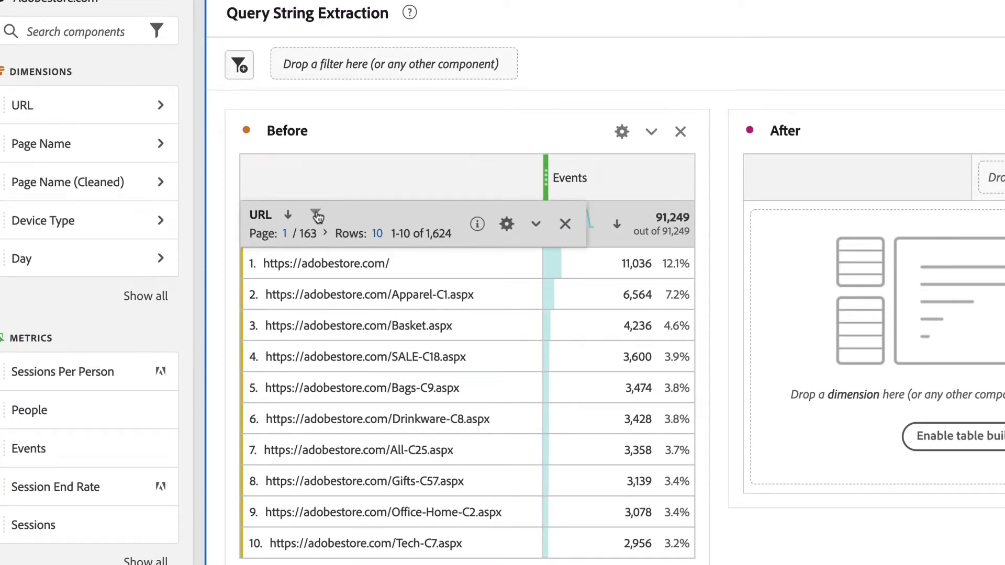
Step: Filter the Before table's URL column to 'qsp', leaving 10 URLs with 21 events
left_click(316, 215)
type("qsp")
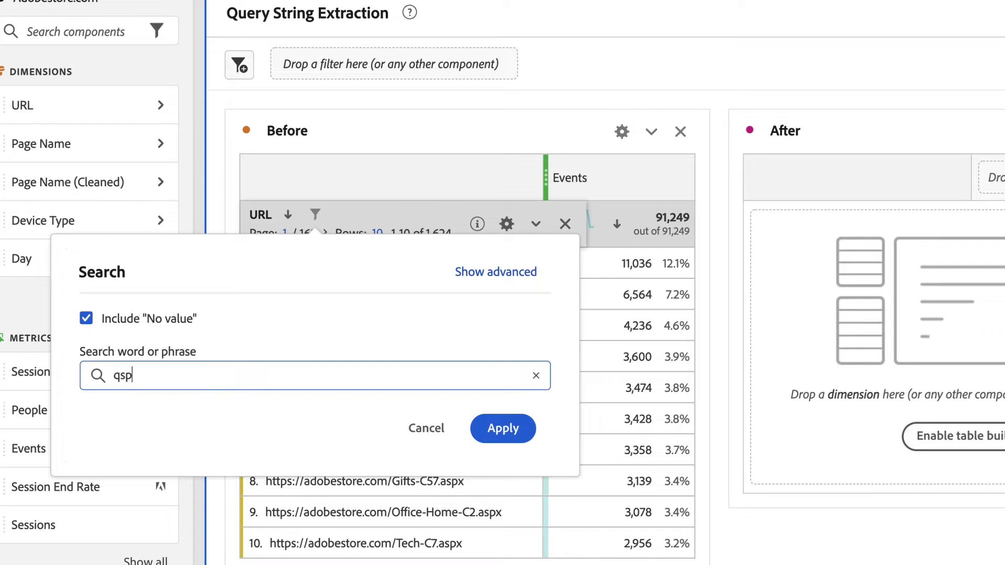
key("Return")
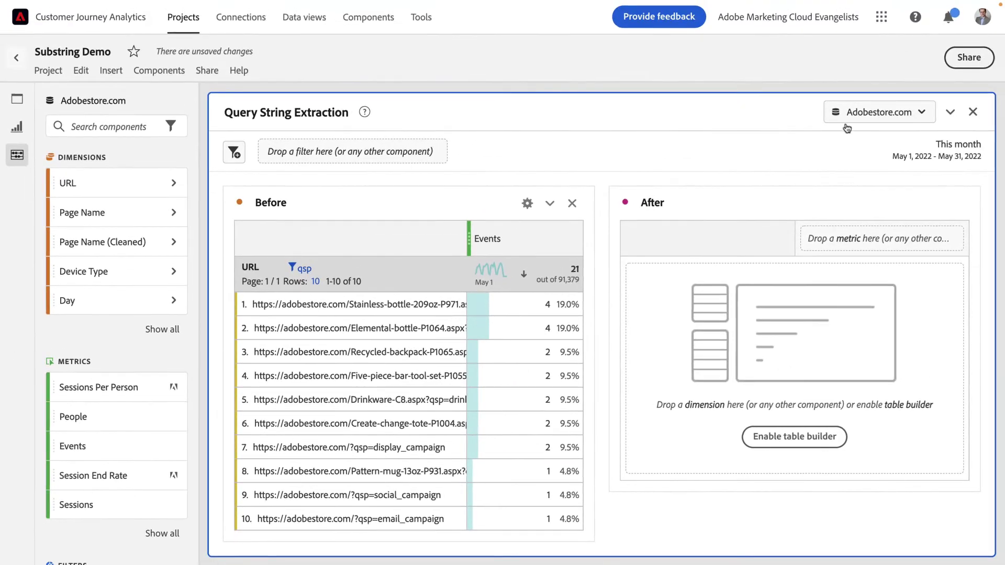
Step: In the Adobestore.com data view, duplicate the URL dimension and rename the copy 'Marketing Campaign'
left_click(926, 112)
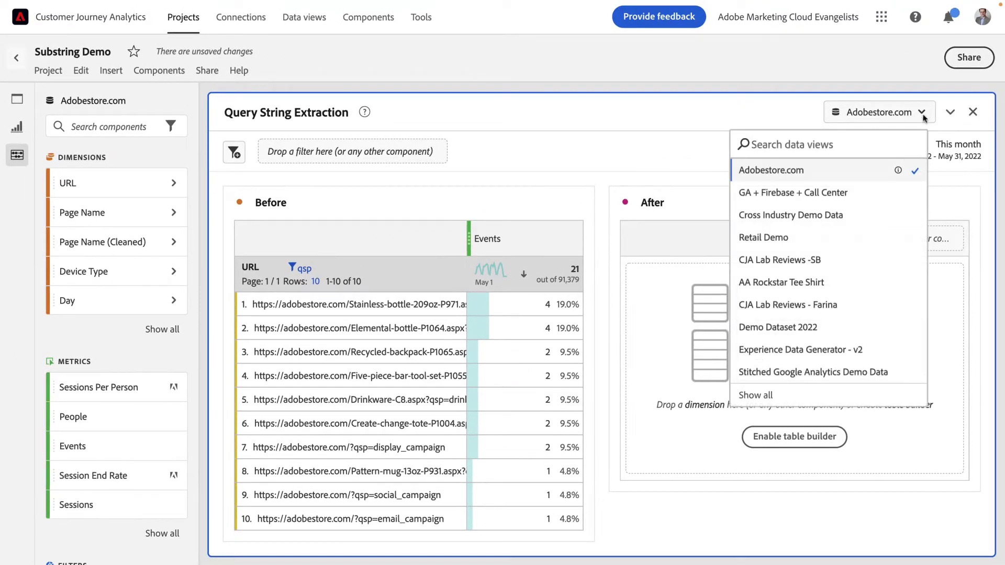
left_click(890, 172)
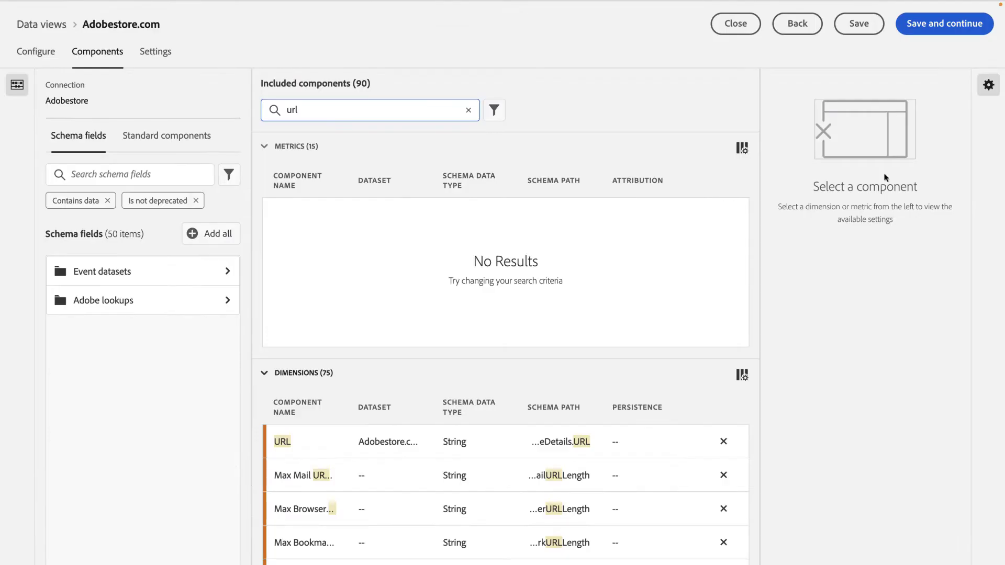
left_click(416, 440)
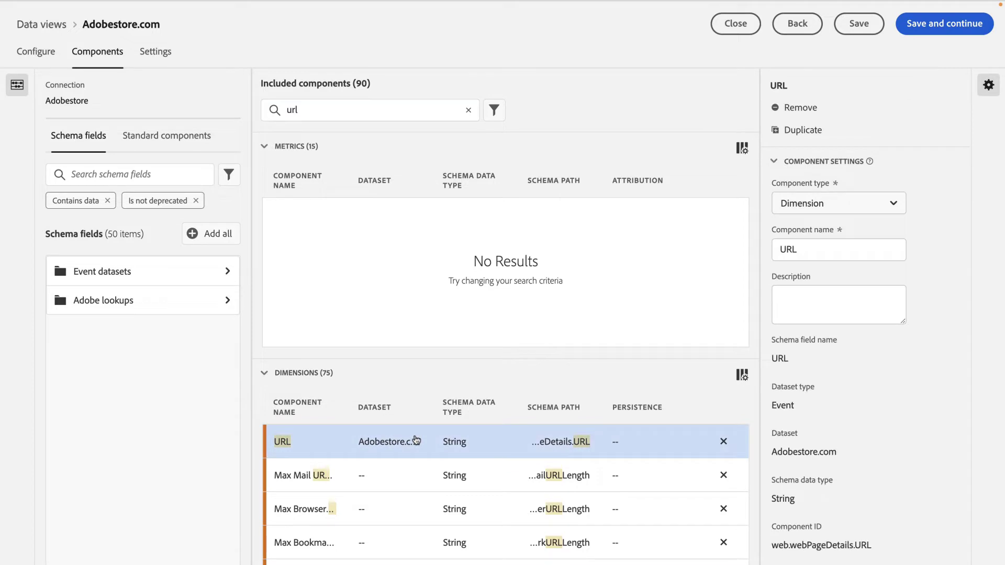
left_click(812, 134)
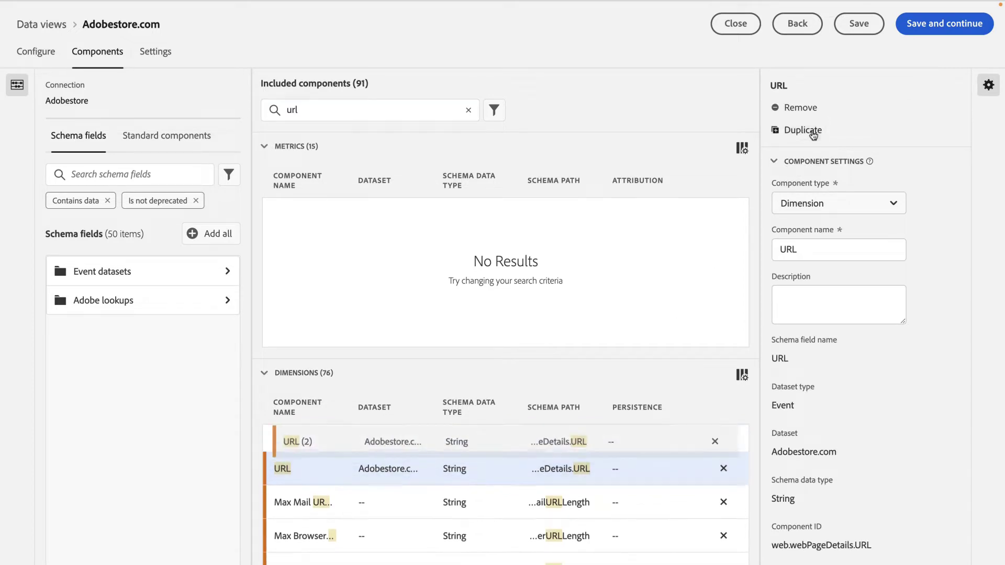
left_click(505, 449)
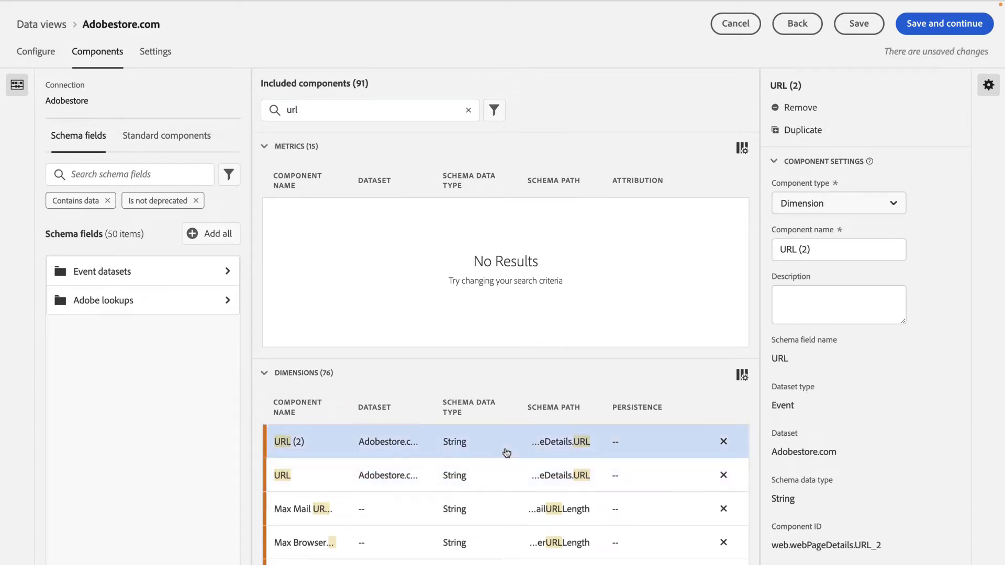
left_click_drag(820, 251, 774, 256)
type("Marke")
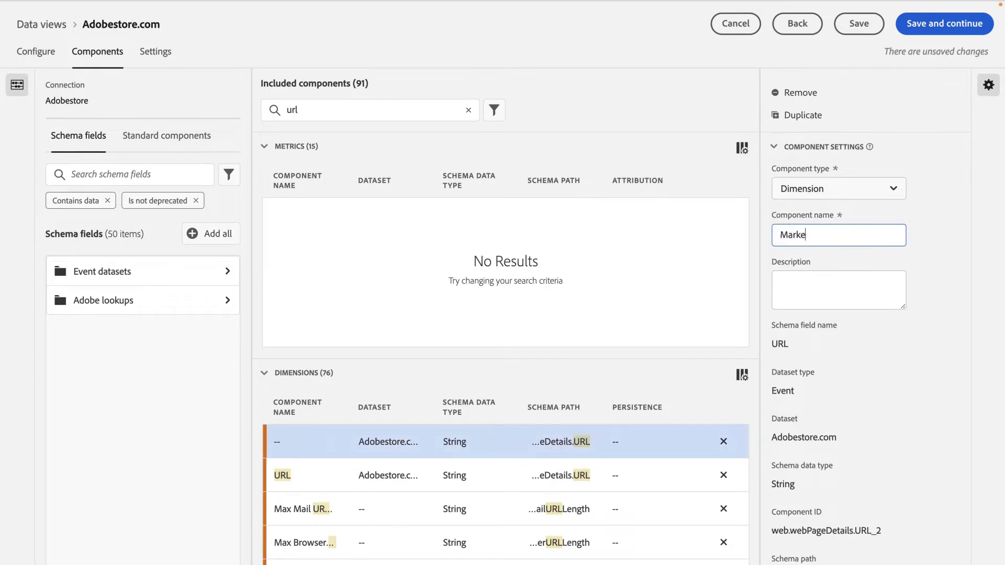
type("ting Campaign")
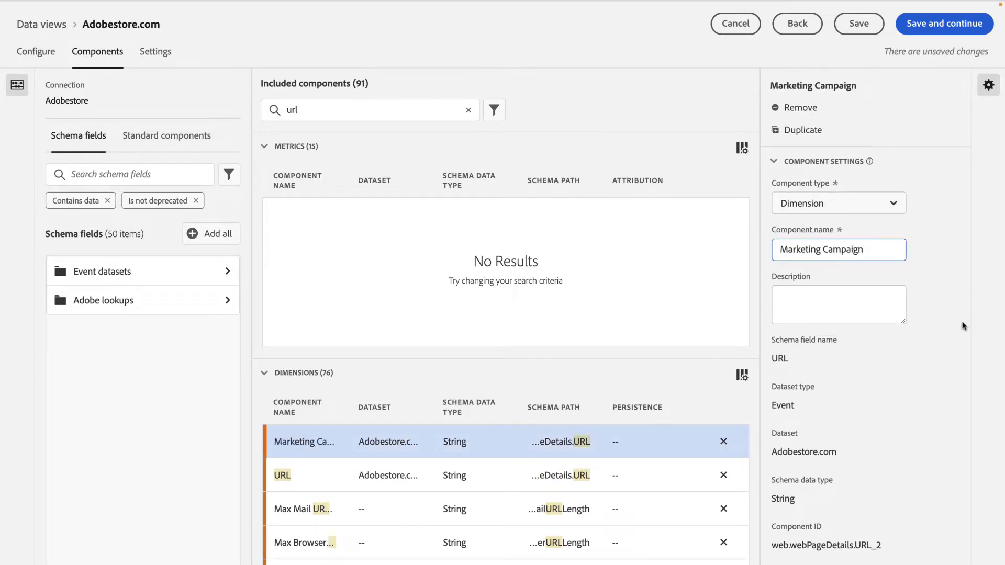
left_click(948, 332)
Step: Set the Marketing Campaign substring to URL parse, getting the 'qsp' query string value
scroll(948, 332, "down", 3)
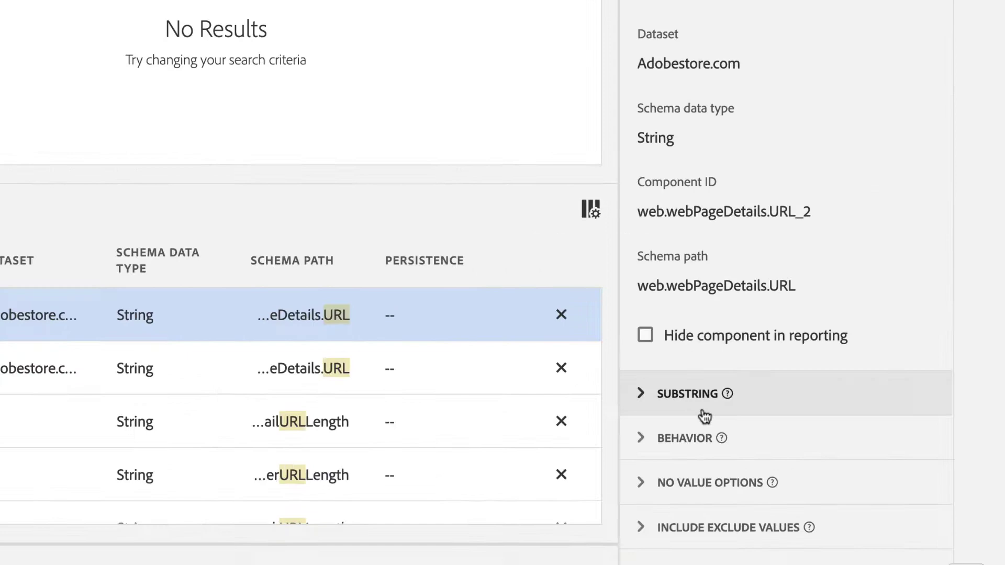
left_click(812, 501)
scroll(820, 359, "down", 3)
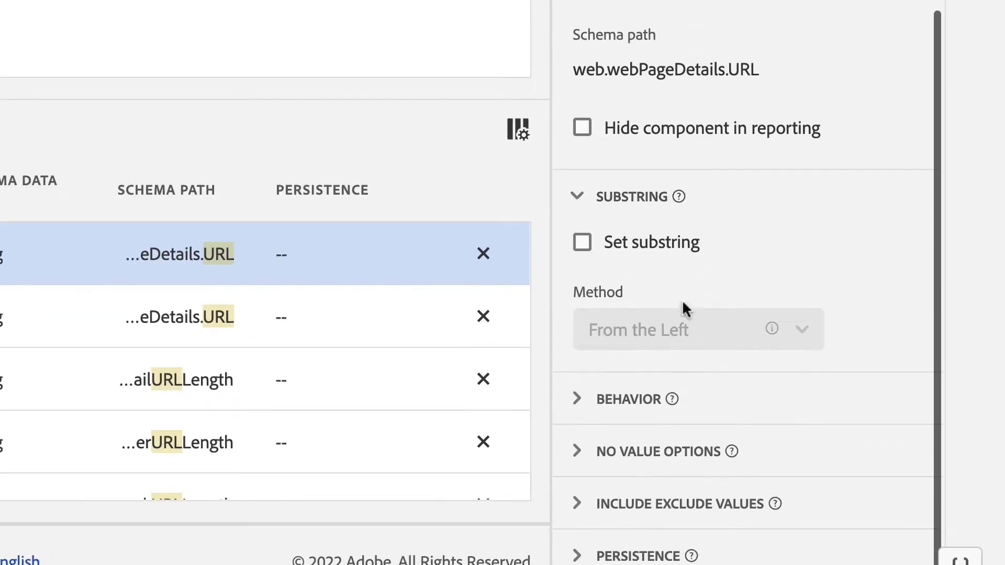
left_click(583, 243)
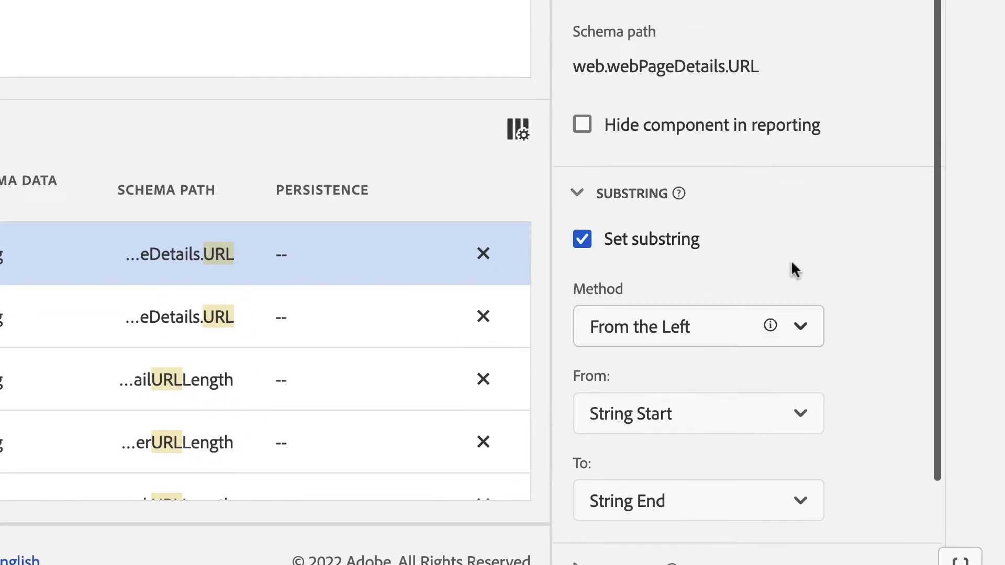
scroll(792, 262, "down", 3)
left_click(799, 160)
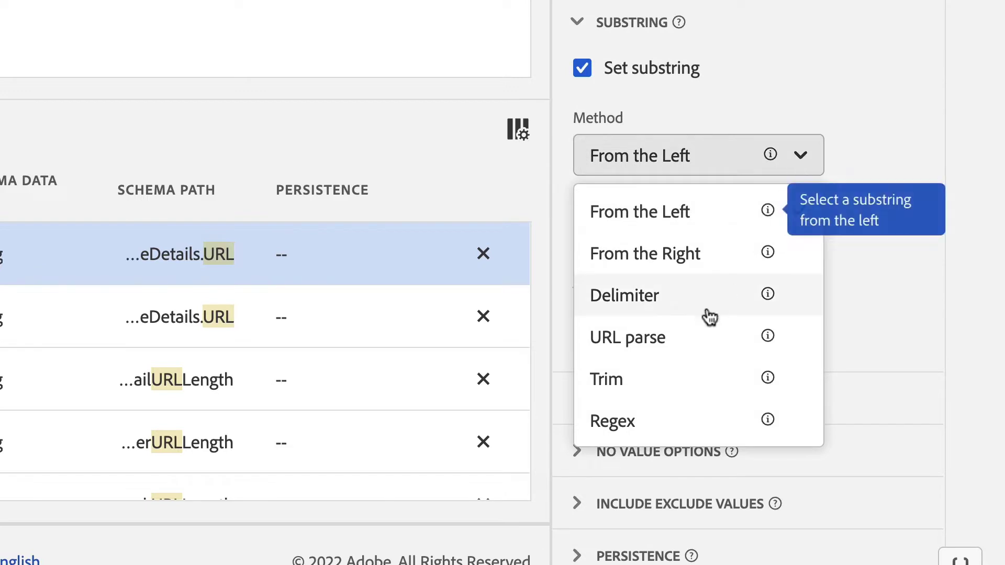
left_click(687, 349)
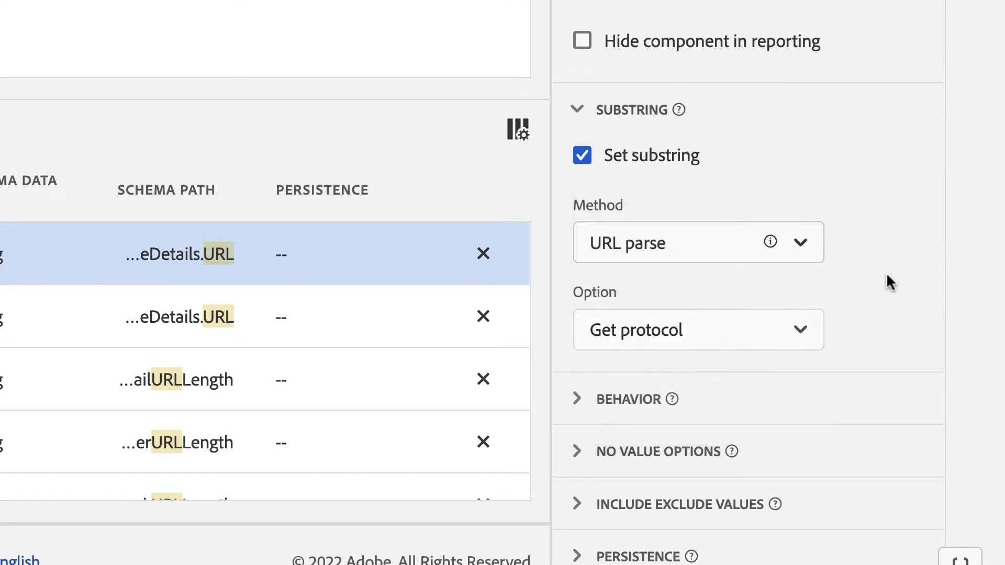
left_click(801, 329)
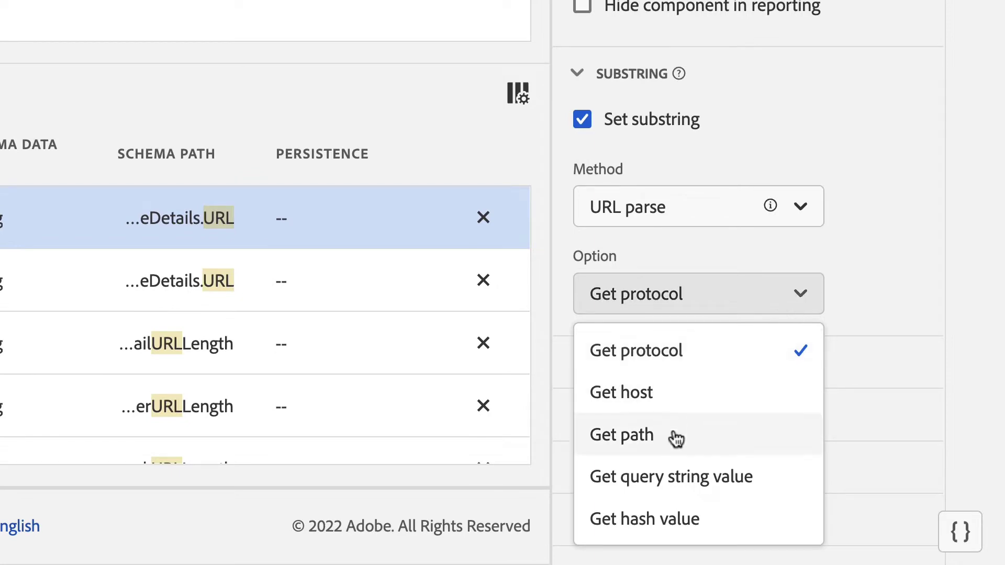
left_click(775, 476)
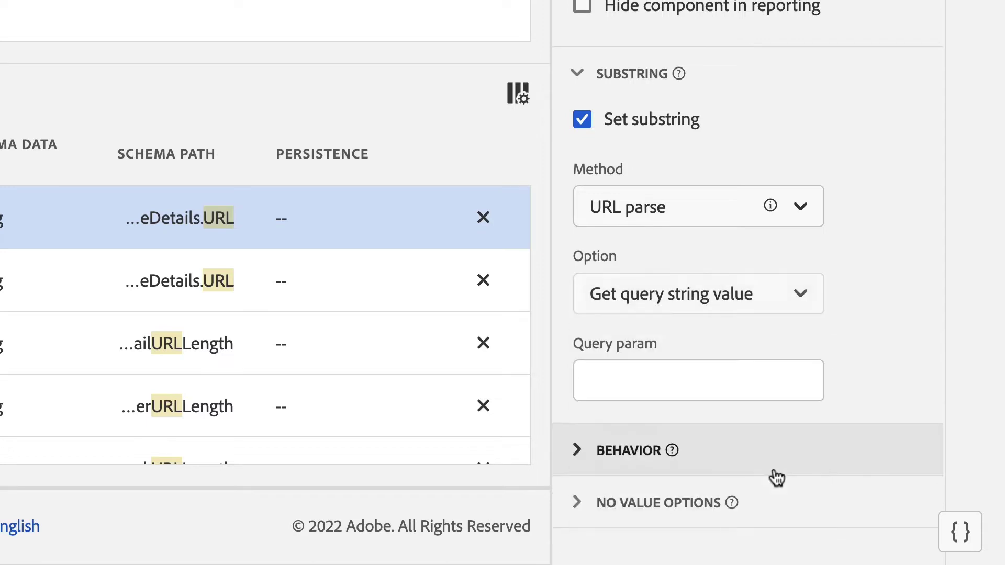
left_click(745, 396)
type("qsp")
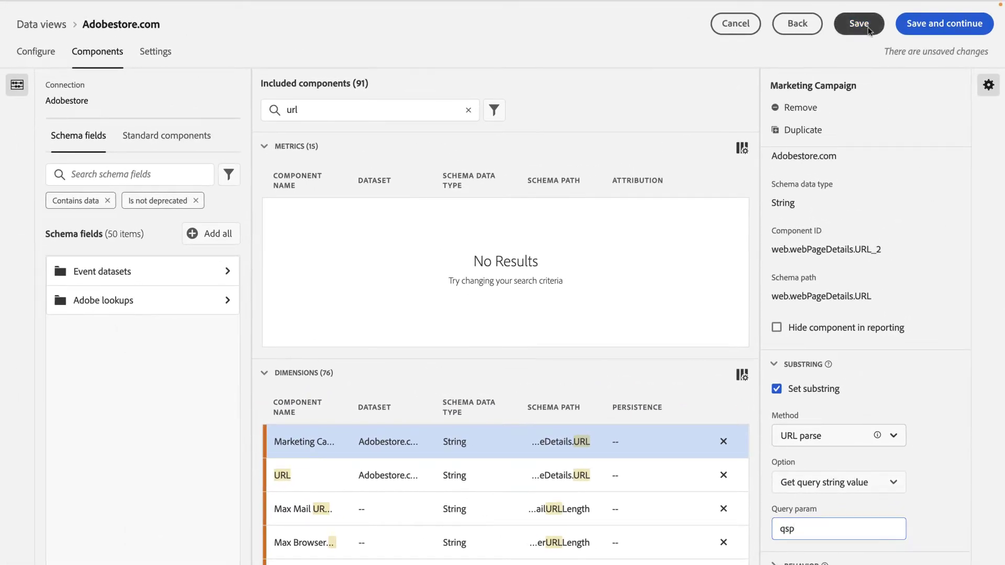
Step: Save the data view, search components for 'Market', and drop Marketing Campaign into the After table
left_click(869, 30)
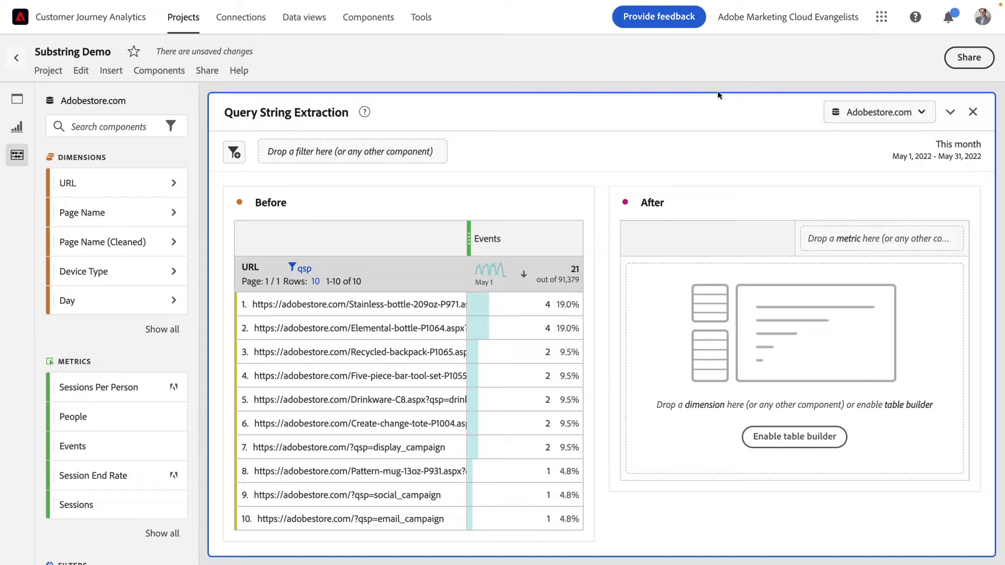
left_click(95, 131)
type("Market")
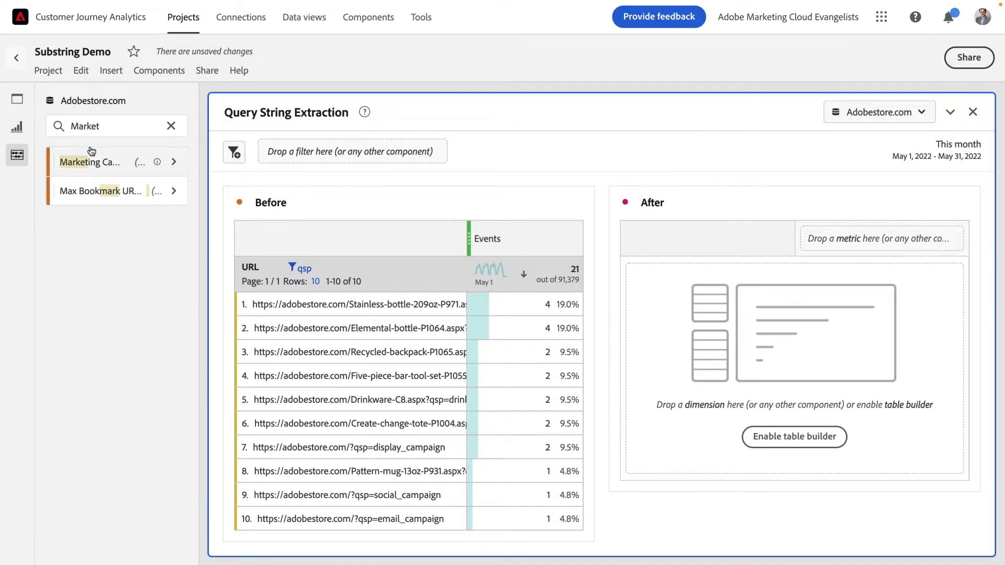
left_click_drag(87, 161, 642, 293)
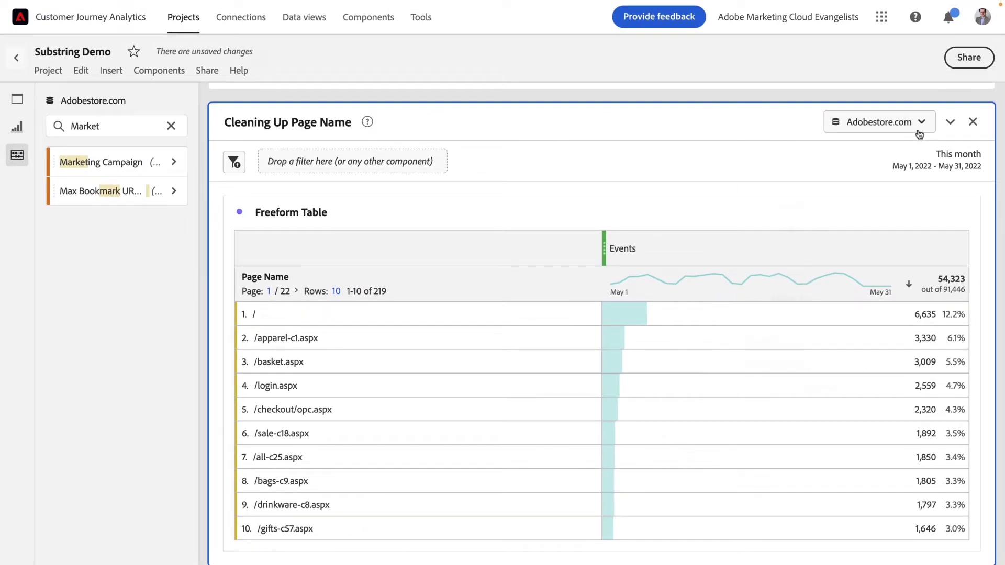
Step: In the Adobestore.com data view editor, find and select the Page Name dimension
left_click(919, 133)
left_click(894, 188)
type("page")
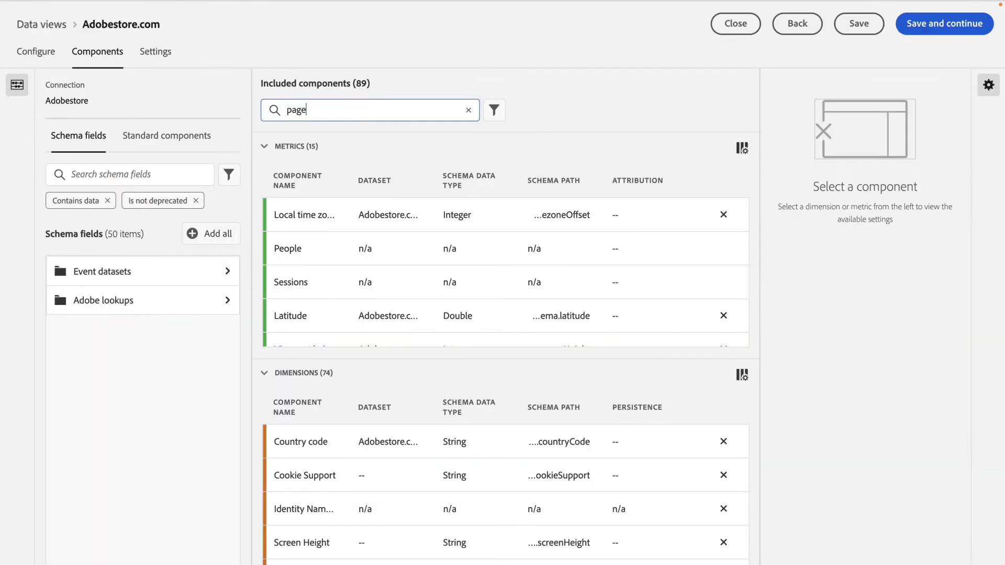
left_click(430, 440)
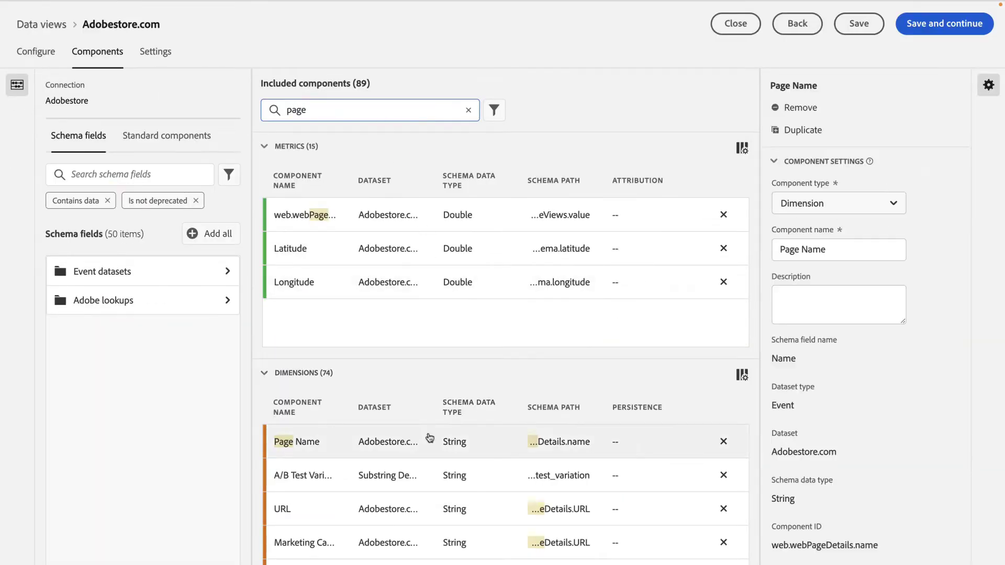
Step: Make Page Name's substring end at the matching string '.aspx', then save and close
scroll(837, 395, "down", 3)
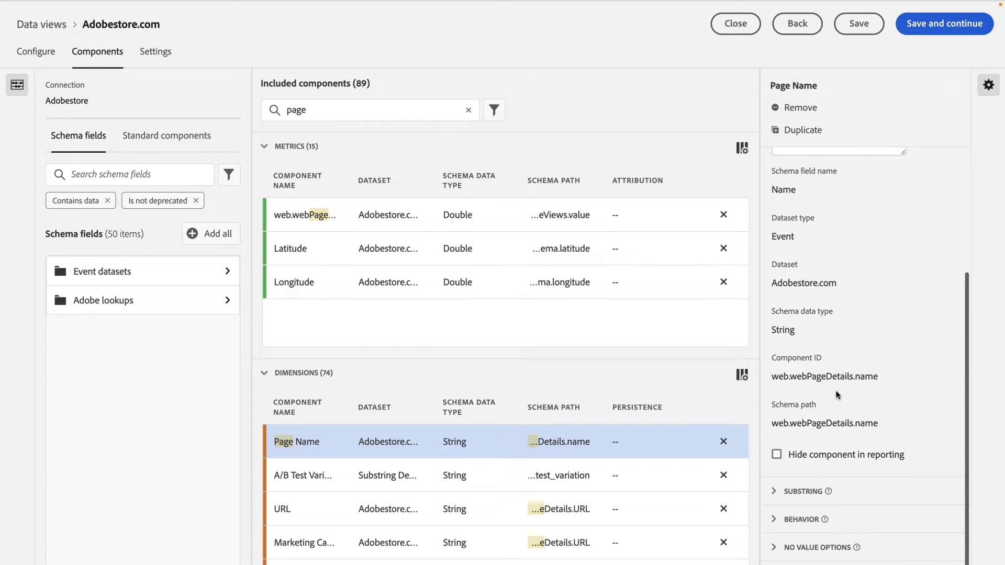
left_click(812, 491)
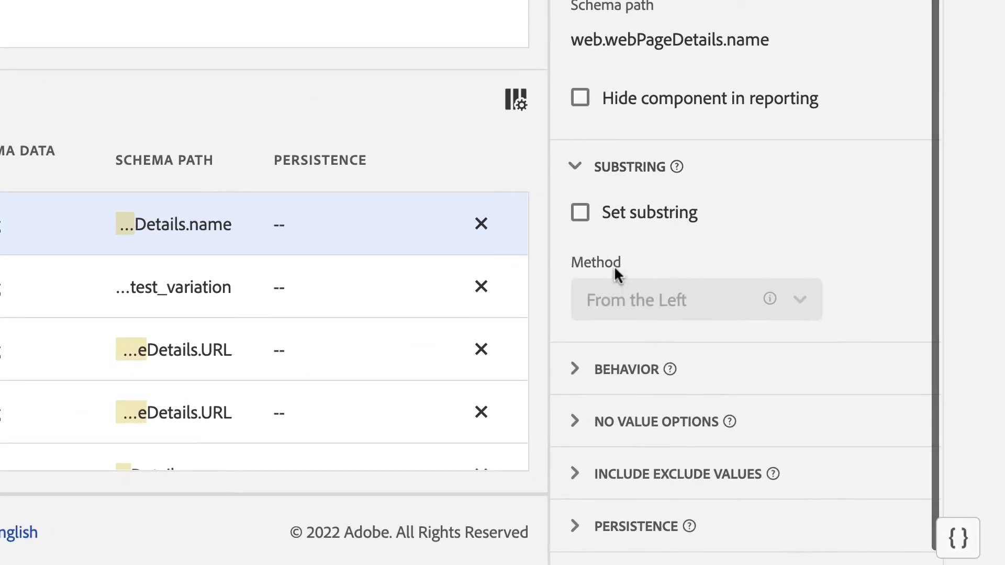
left_click(581, 215)
scroll(793, 213, "down", 3)
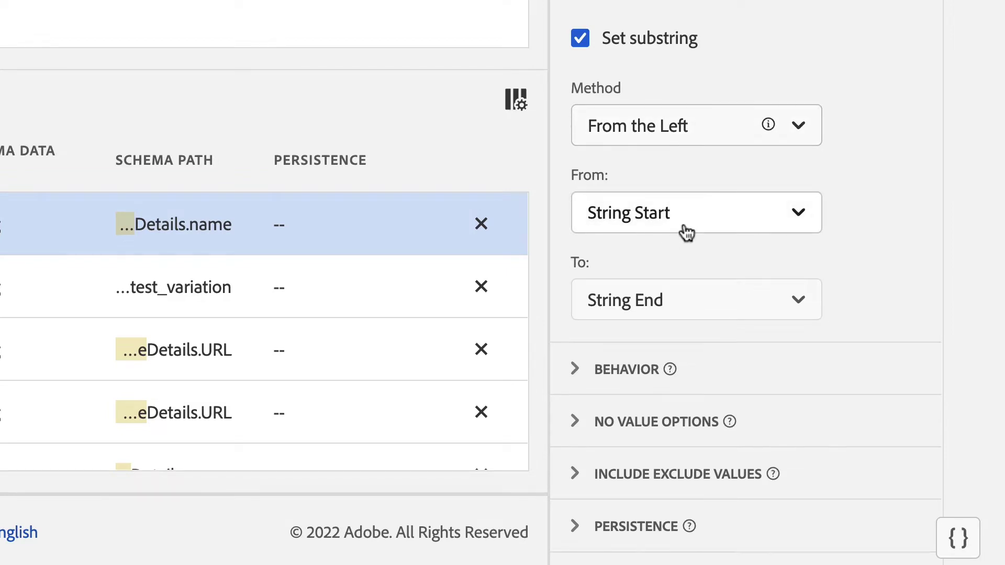
left_click(718, 303)
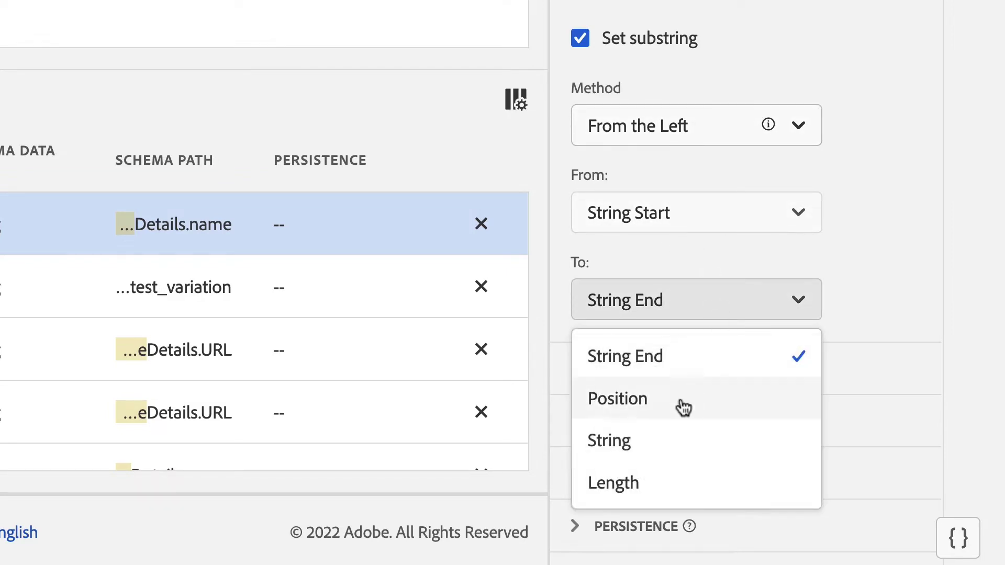
left_click(664, 442)
left_click(642, 385)
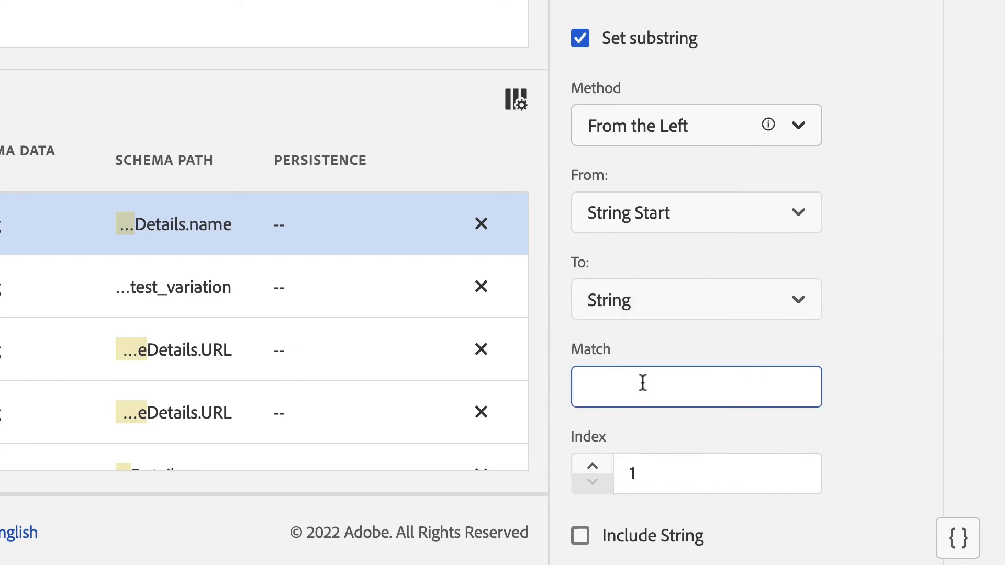
type(".aspx")
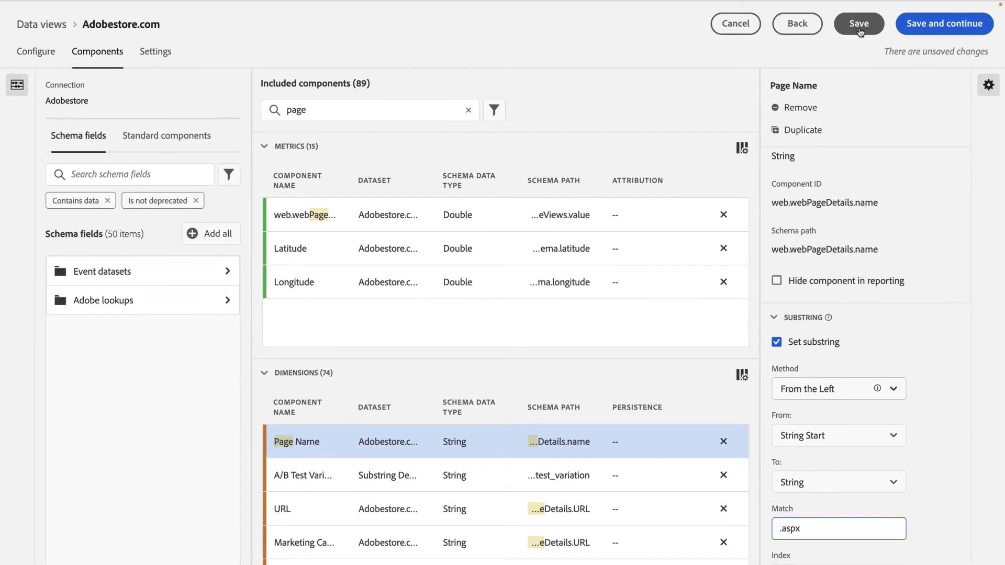
left_click(860, 24)
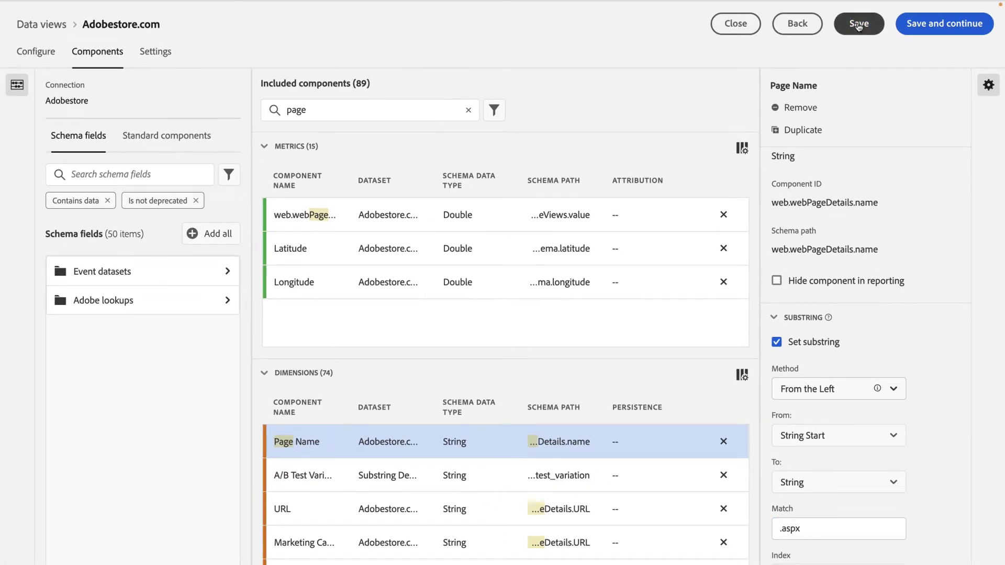
left_click(753, 27)
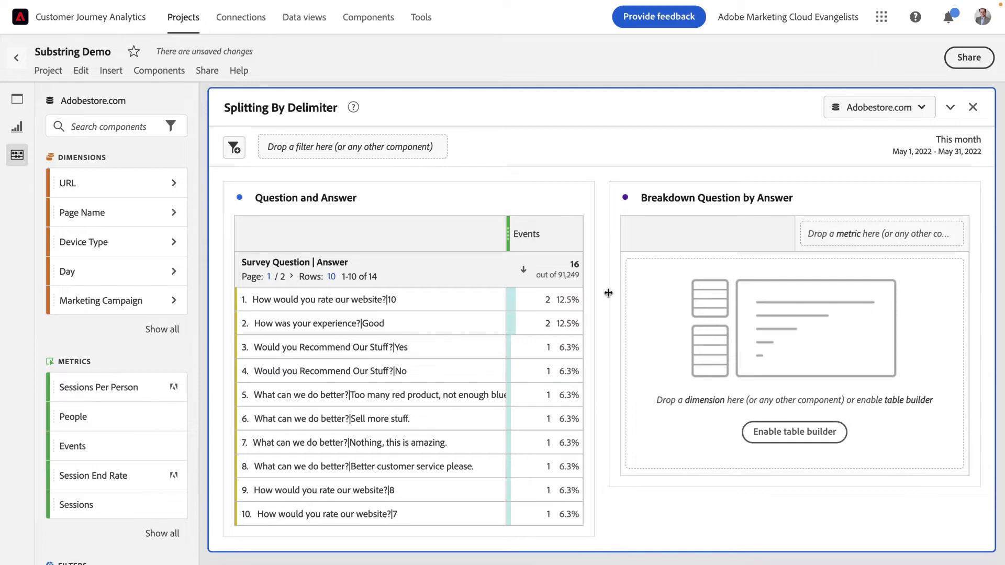
Step: In the Adobestore.com data view, duplicate the Survey Question | Answer dimension found via 'surv'
left_click(923, 112)
left_click(886, 162)
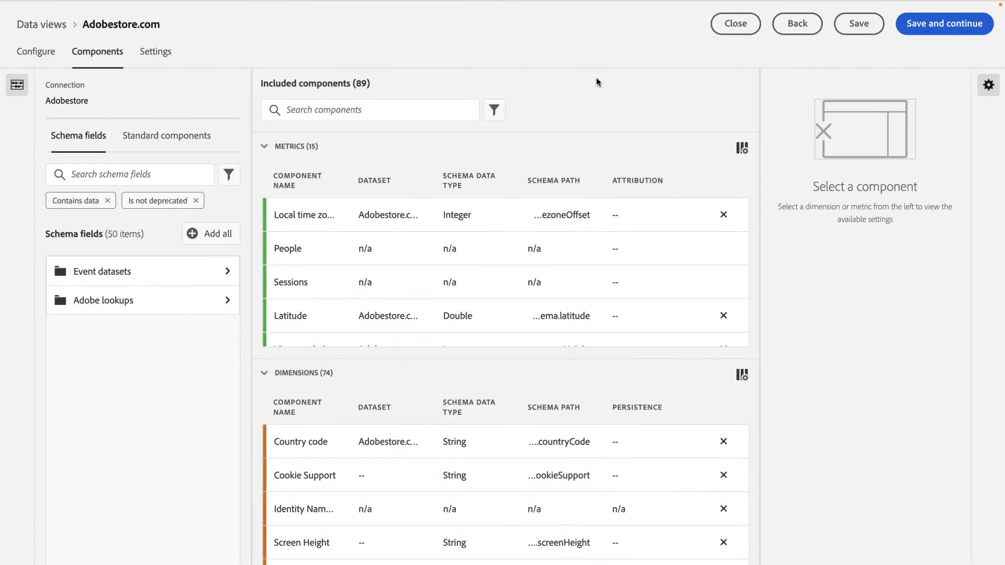
left_click(404, 114)
type("surv")
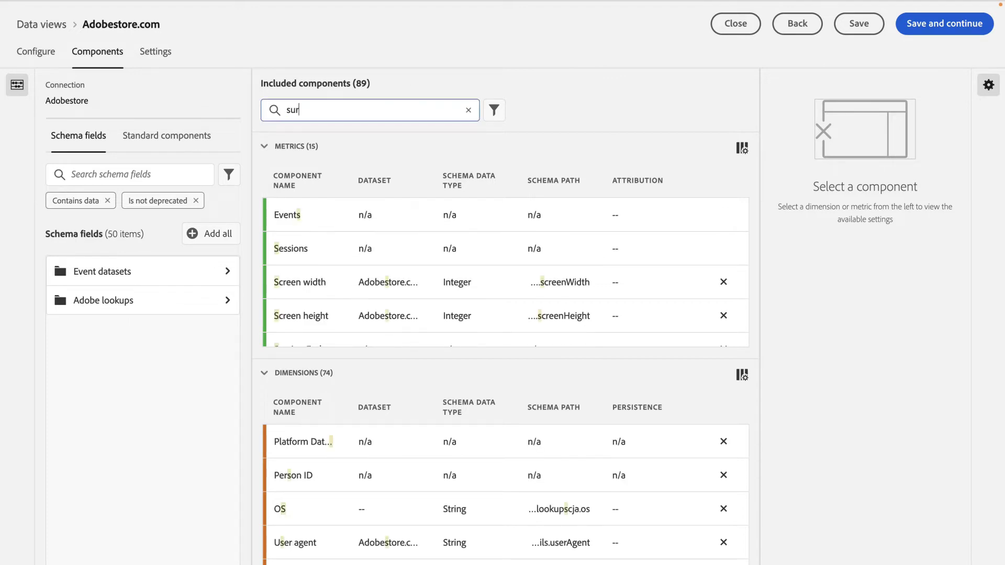
left_click(426, 440)
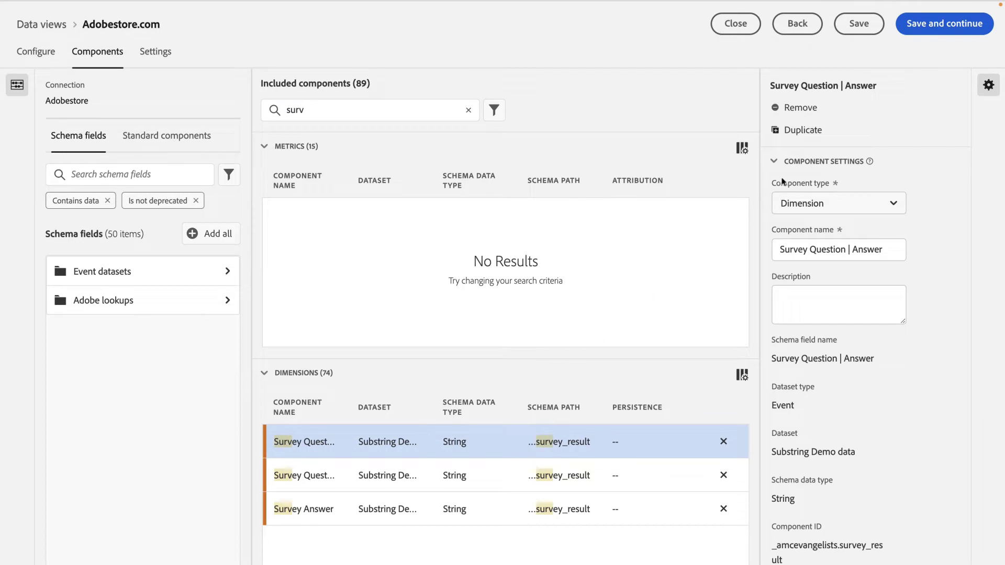
left_click(805, 131)
left_click(563, 441)
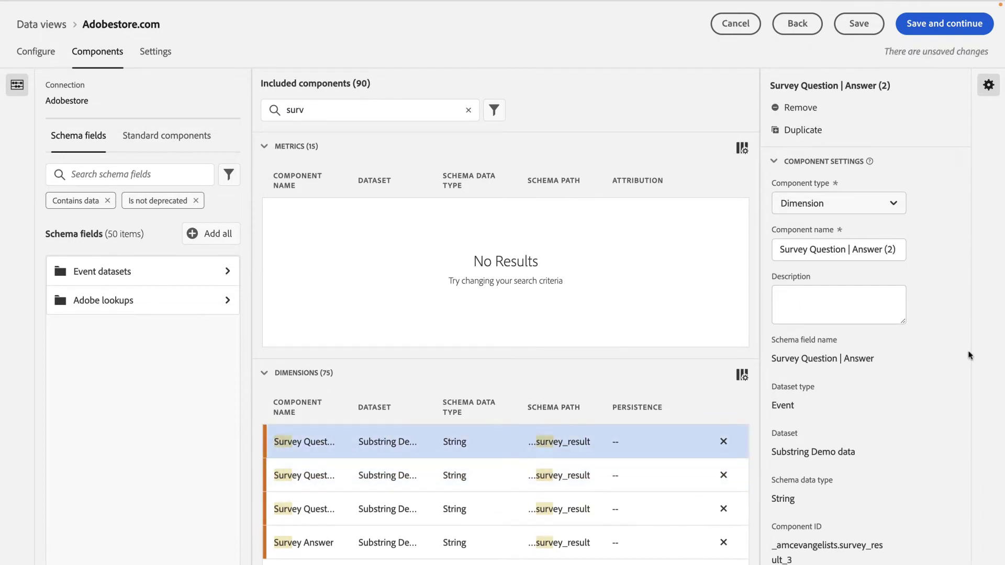
Step: Enable substring on the copy with the Delimiter method and save the data view
scroll(968, 353, "down", 3)
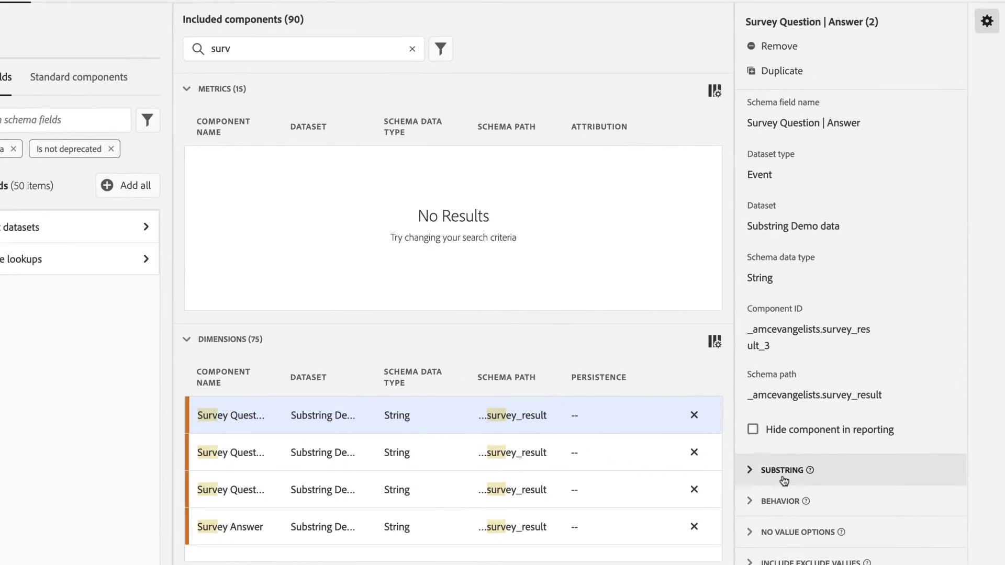
left_click(809, 492)
left_click(580, 212)
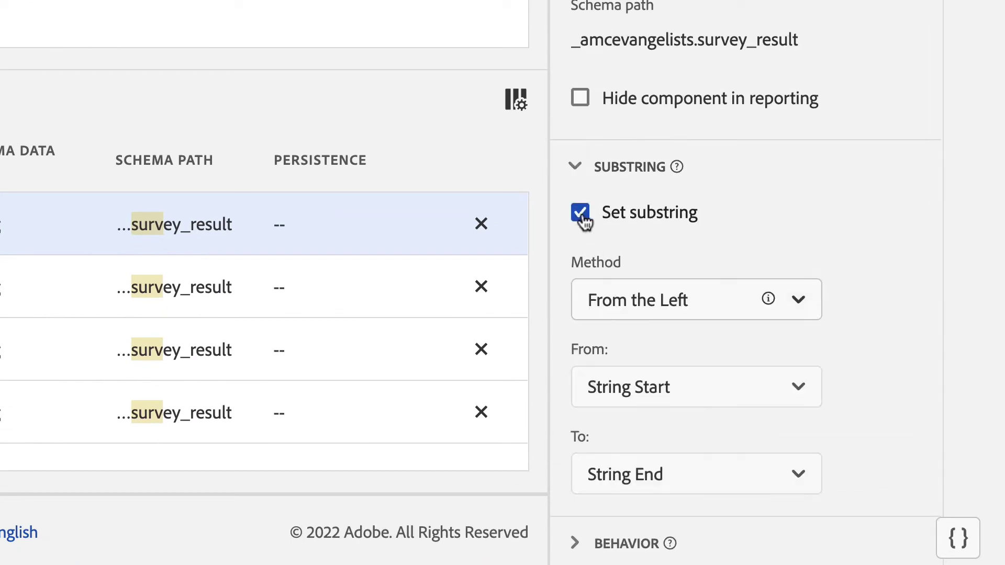
scroll(835, 193, "down", 4)
left_click(813, 143)
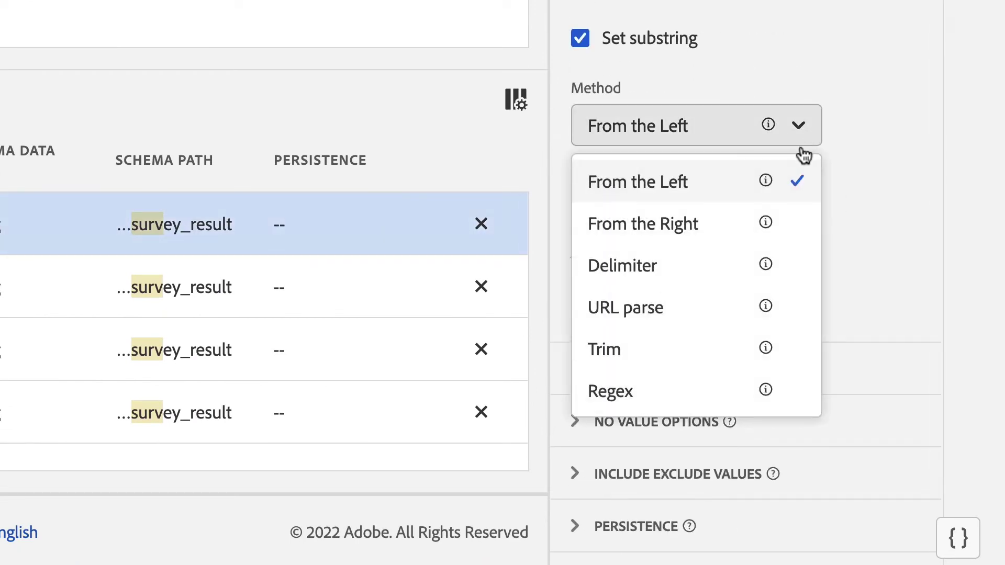
left_click(746, 268)
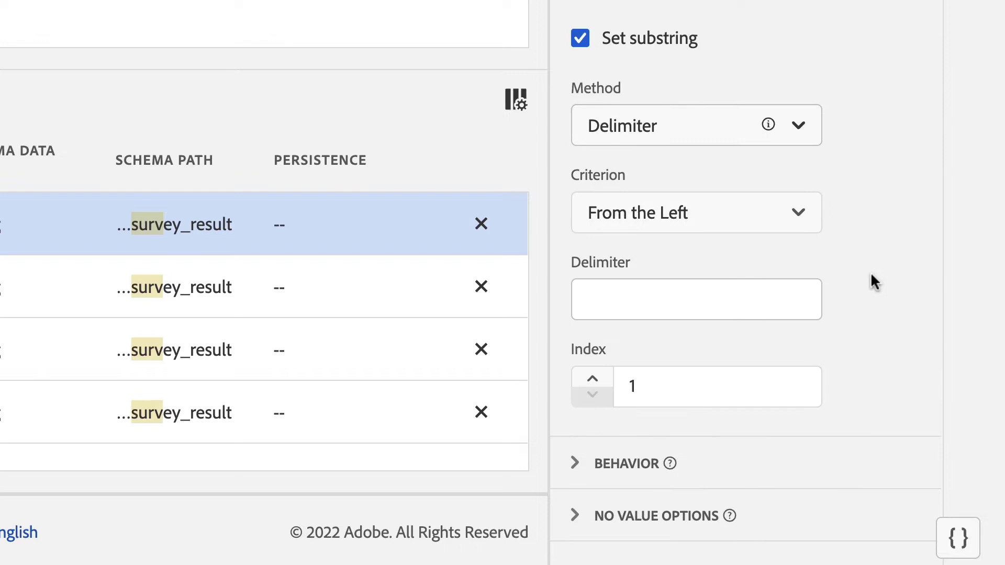
scroll(871, 272, "down", 2)
left_click(737, 210)
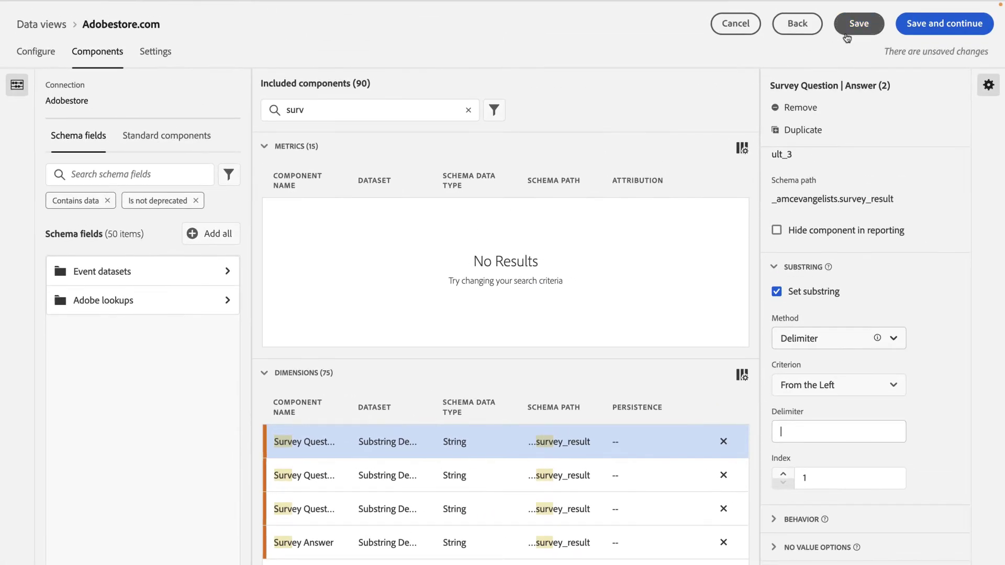
left_click(858, 26)
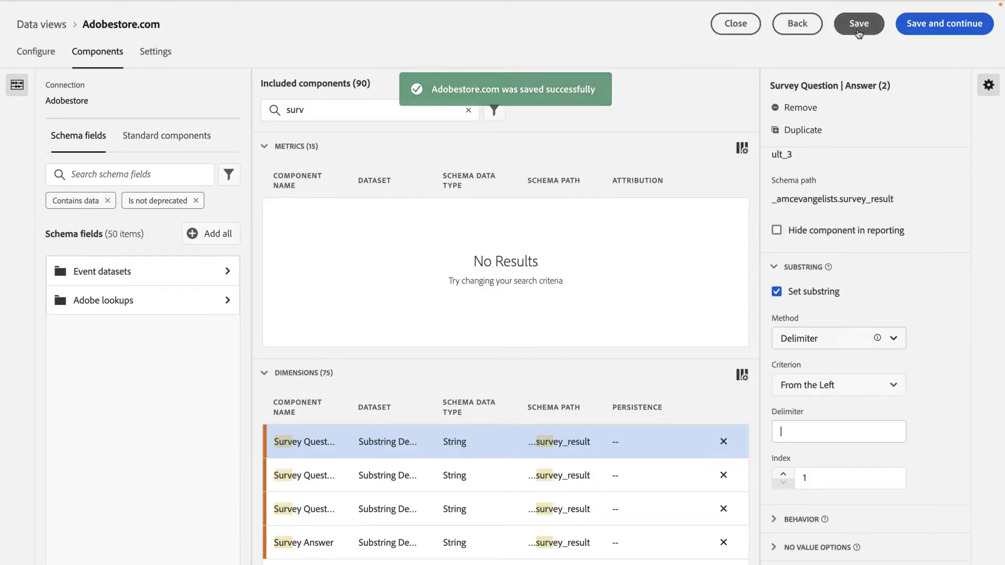
Step: Add Survey Question to the Breakdown Question by Answer table and break the website-rating row down by Survey Answer
left_click(735, 23)
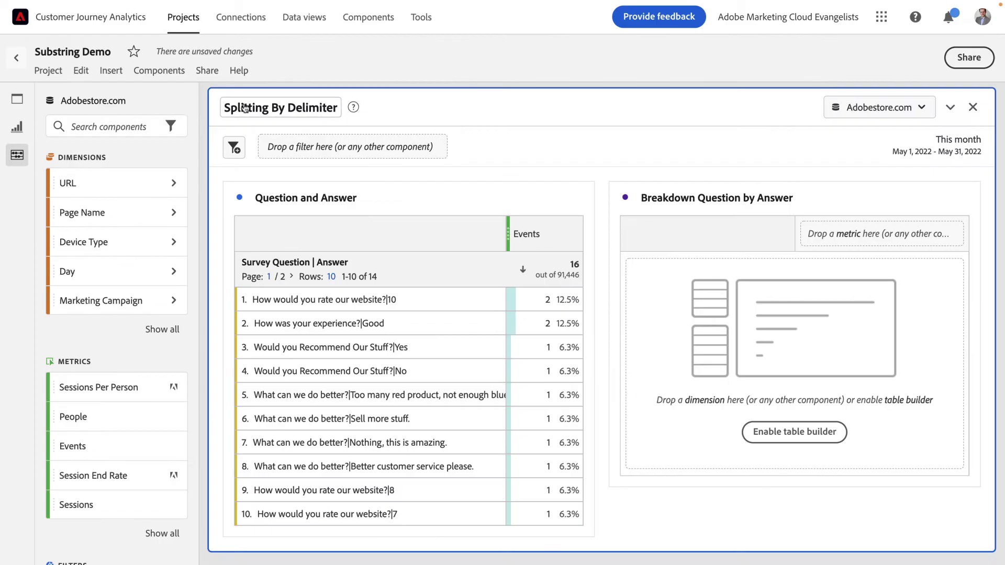
left_click(120, 125)
type("survey")
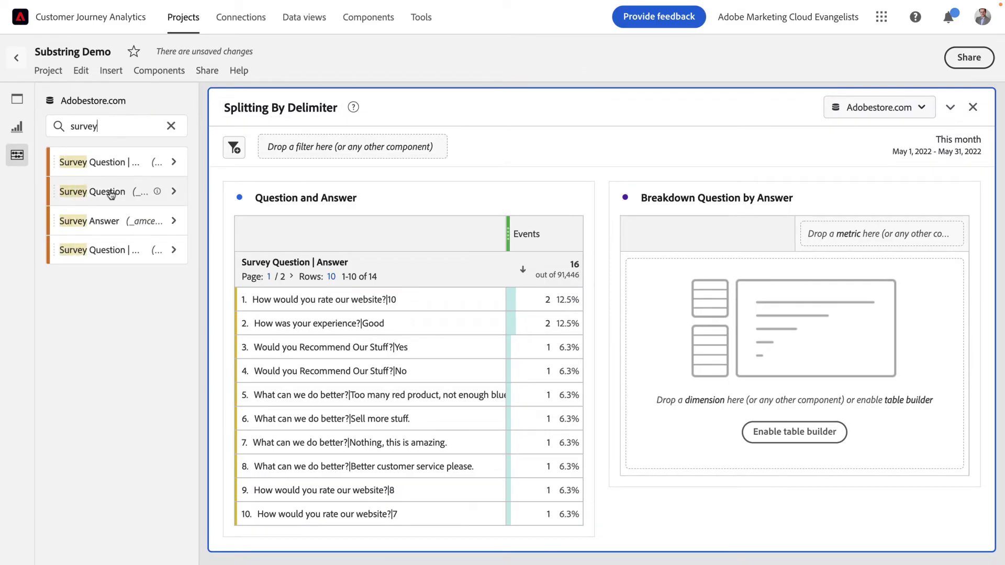
left_click_drag(111, 195, 811, 367)
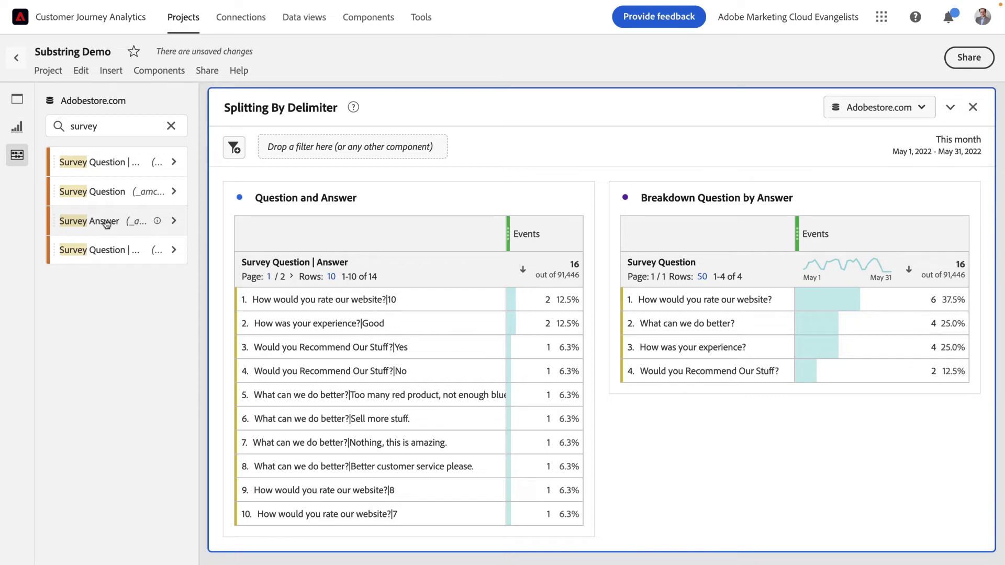
left_click_drag(106, 223, 714, 302)
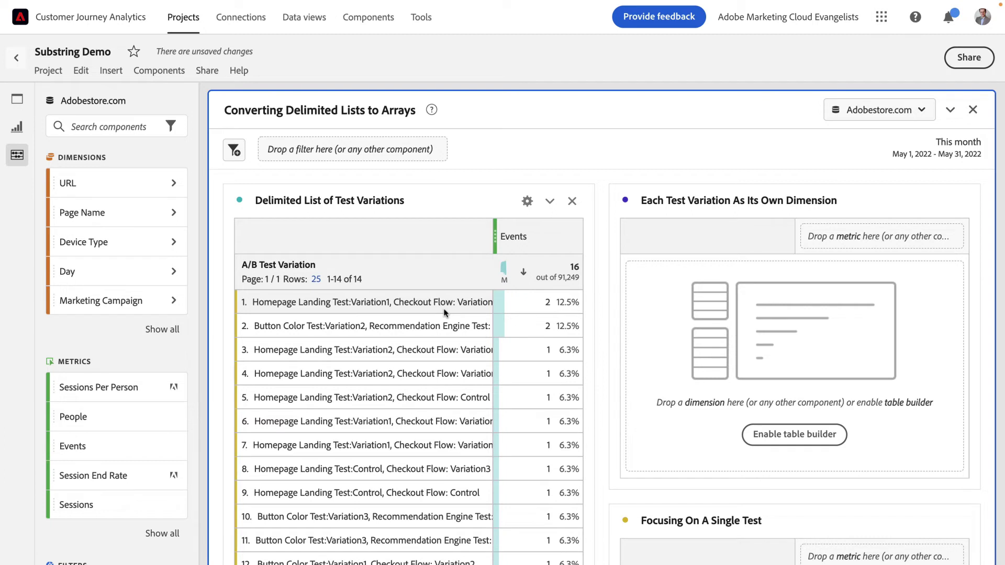
Step: Open the panel's data view list
left_click(923, 116)
Step: Review the A/B Test Variation (Homepage) substring settings, then search project components for 'a/b'
left_click(885, 168)
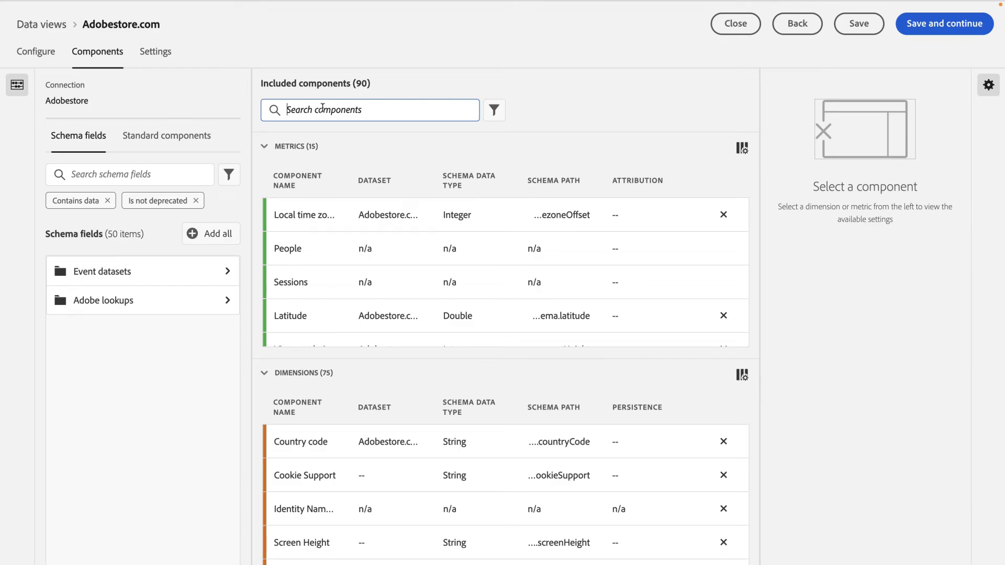
type("ab")
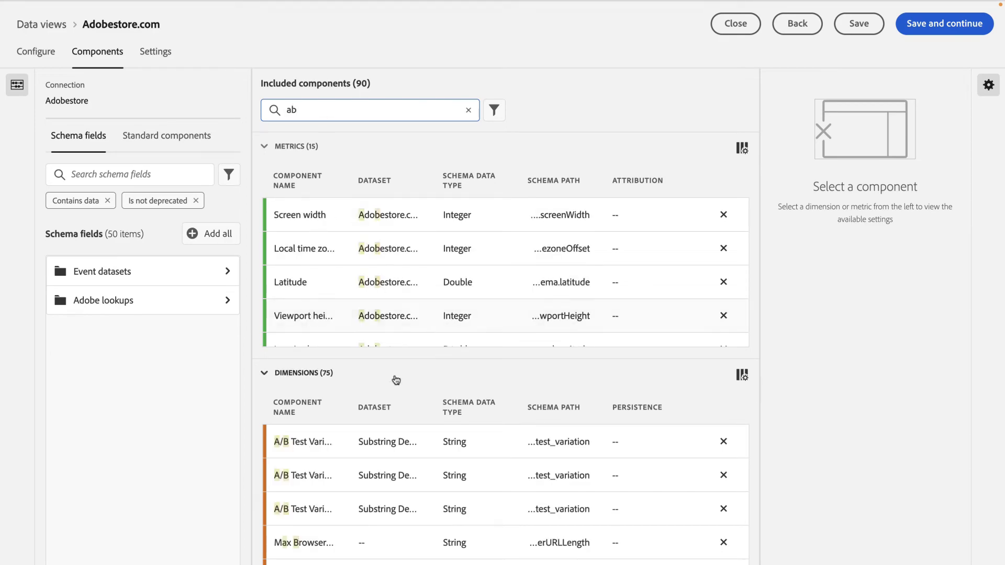
left_click(385, 519)
scroll(790, 409, "down", 5)
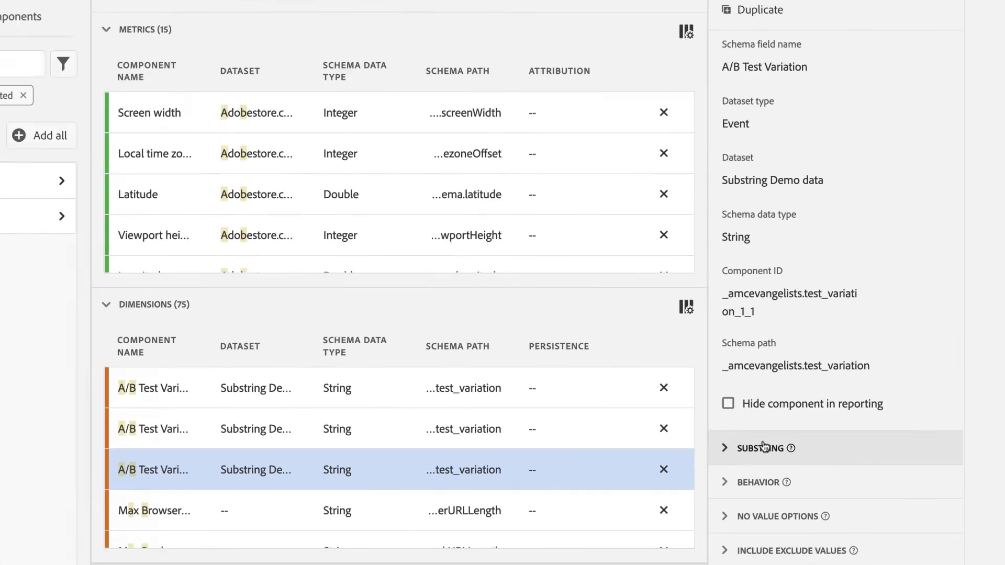
left_click(765, 448)
scroll(764, 445, "down", 2)
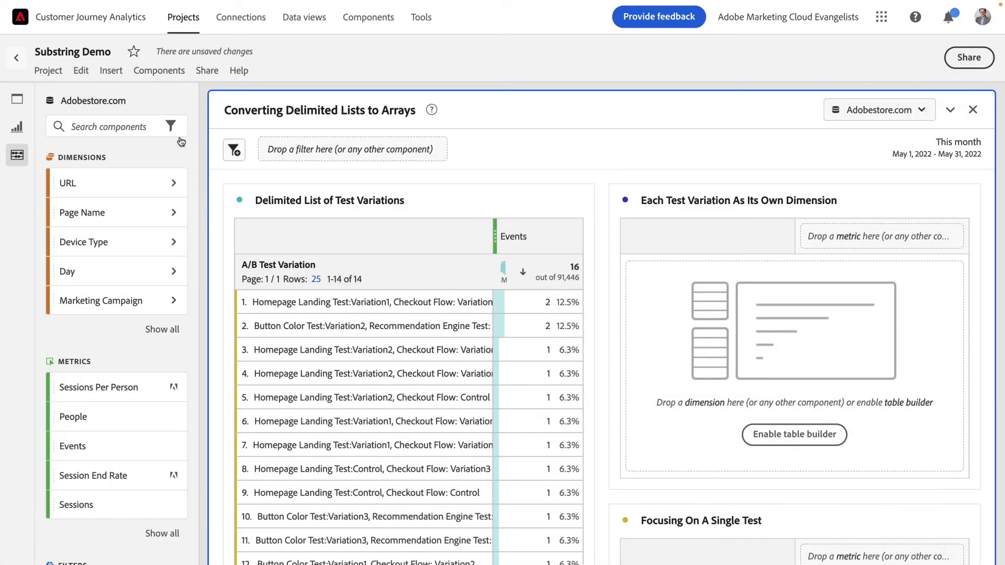
left_click(110, 126)
type("a/b")
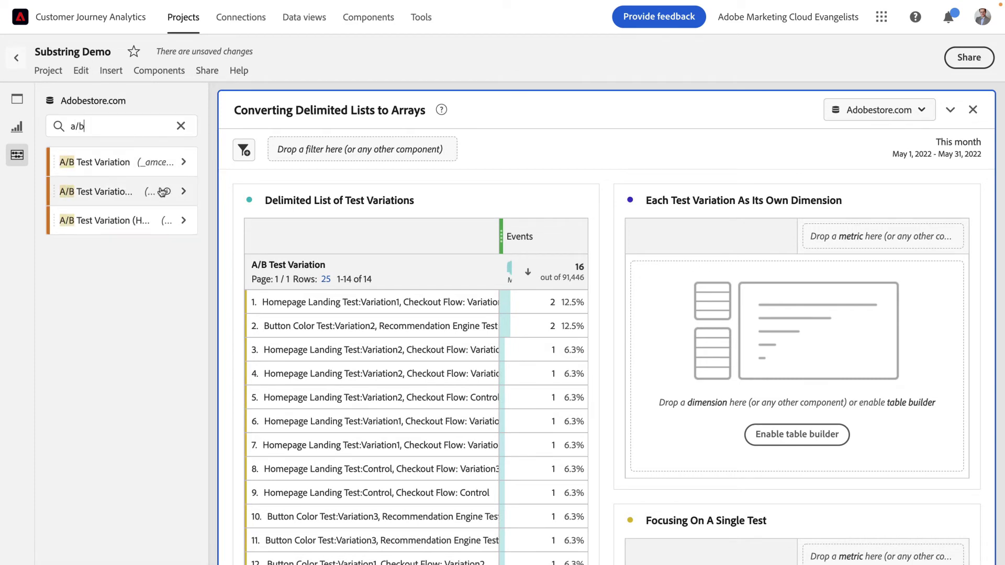
Step: Drop A/B Test Variation (Split) into the empty table, listing 15 variations with their events
left_click_drag(519, 155, 681, 381)
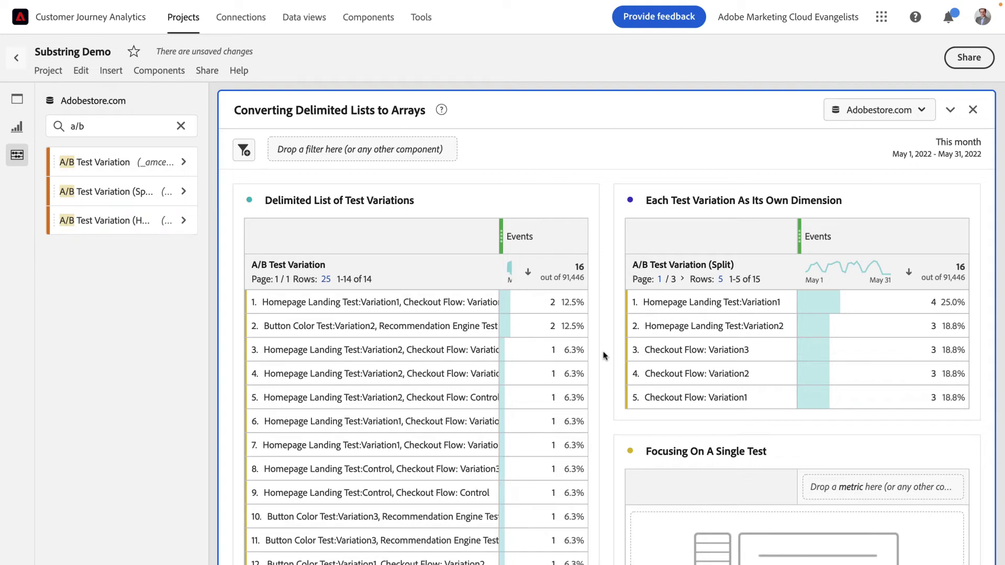
scroll(603, 356, "down", 2)
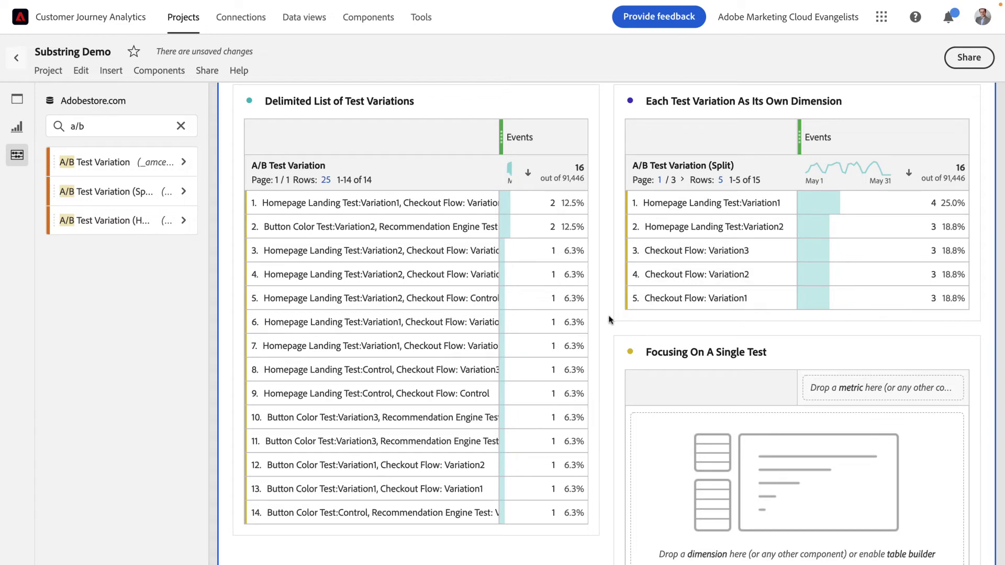
scroll(609, 320, "up", 2)
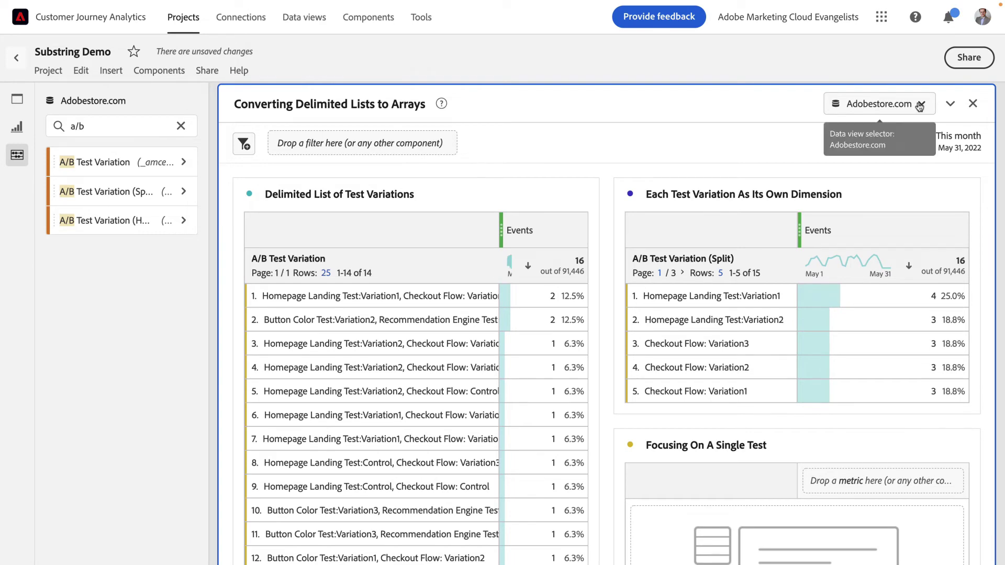
left_click(920, 106)
left_click(890, 154)
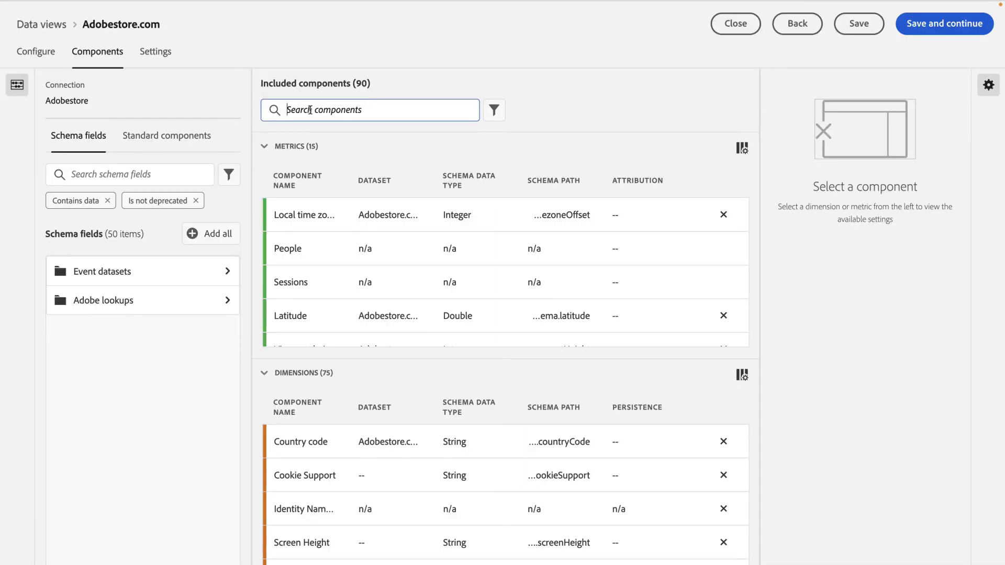
type("ab")
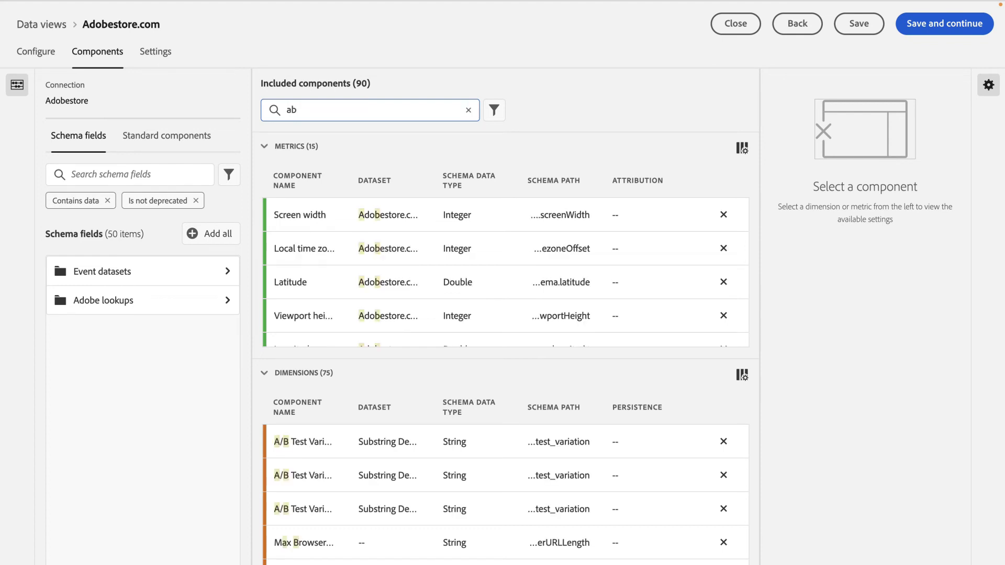
left_click(385, 502)
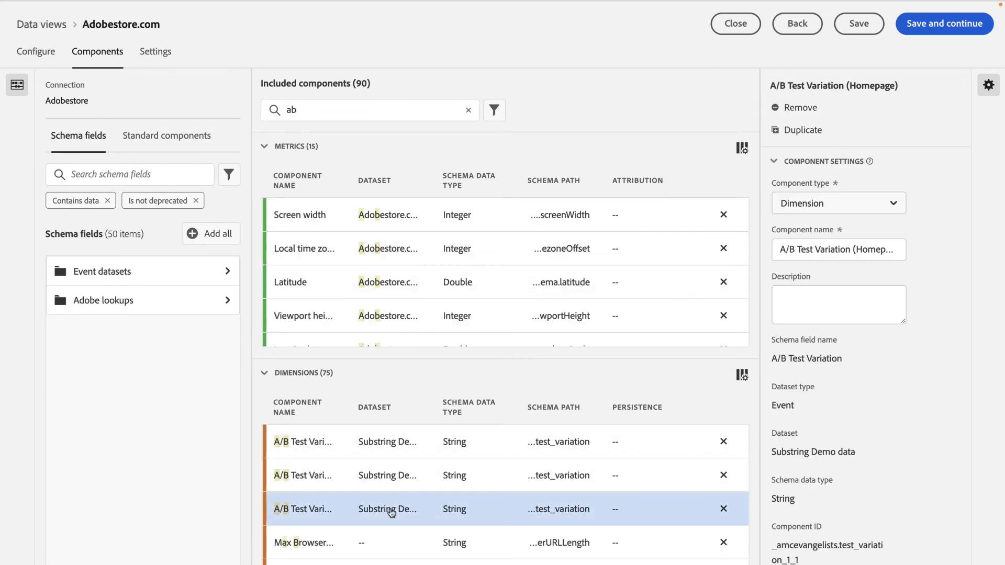
scroll(892, 420, "down", 5)
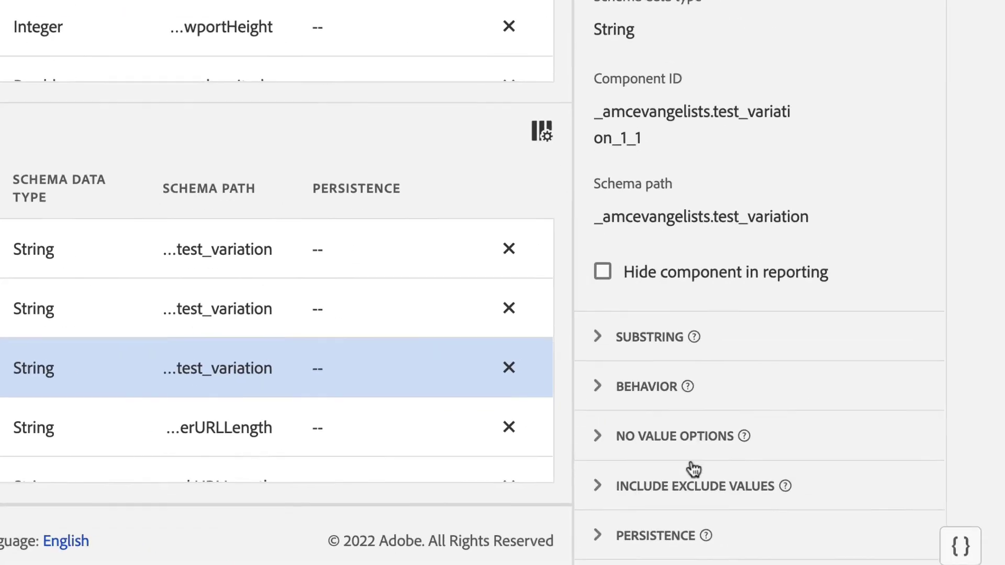
left_click(693, 471)
scroll(681, 466, "down", 5)
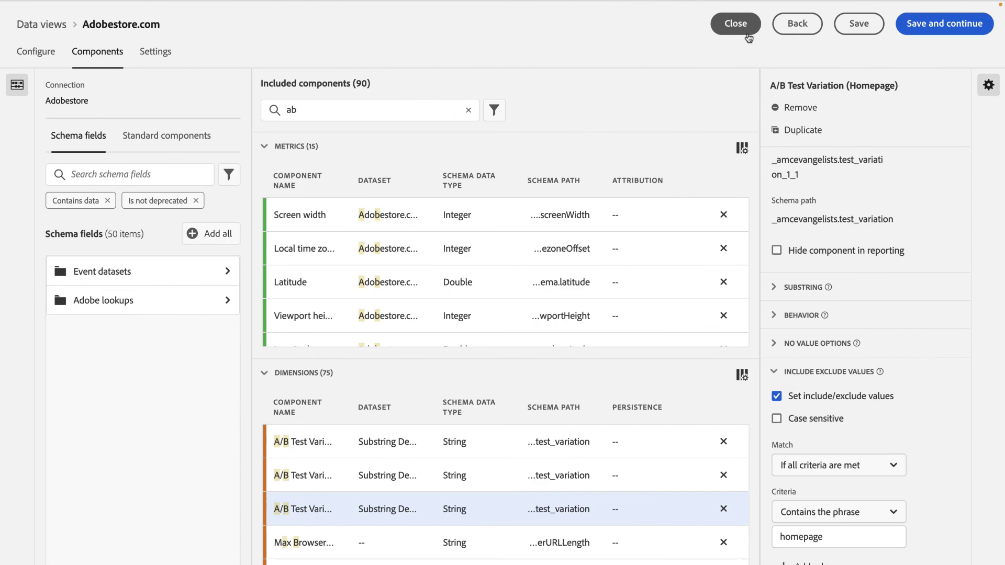
left_click(748, 33)
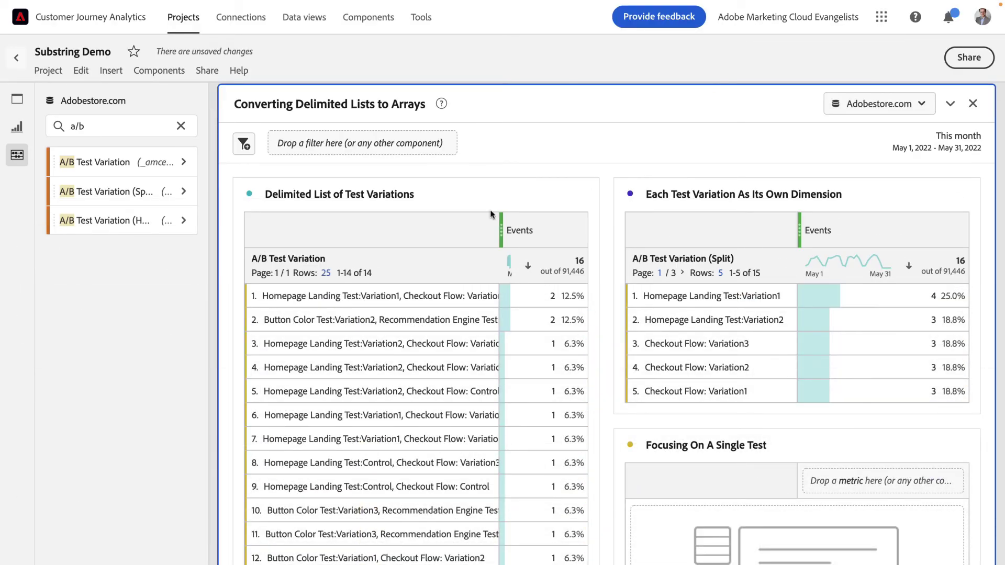
Step: Drop A/B Test Variation (Homepage) into the Focusing On A Single Test table
scroll(491, 215, "down", 3)
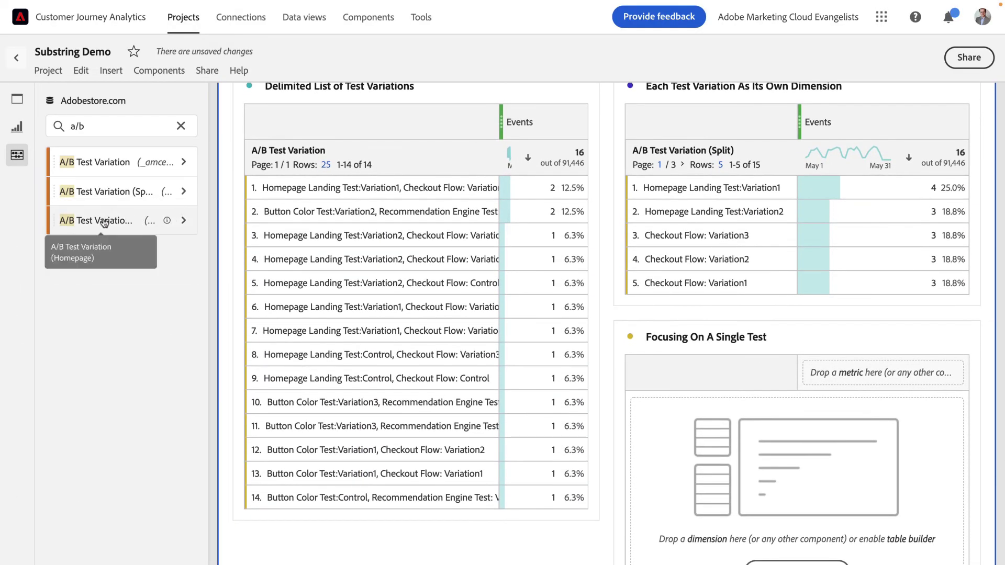
left_click_drag(104, 222, 697, 428)
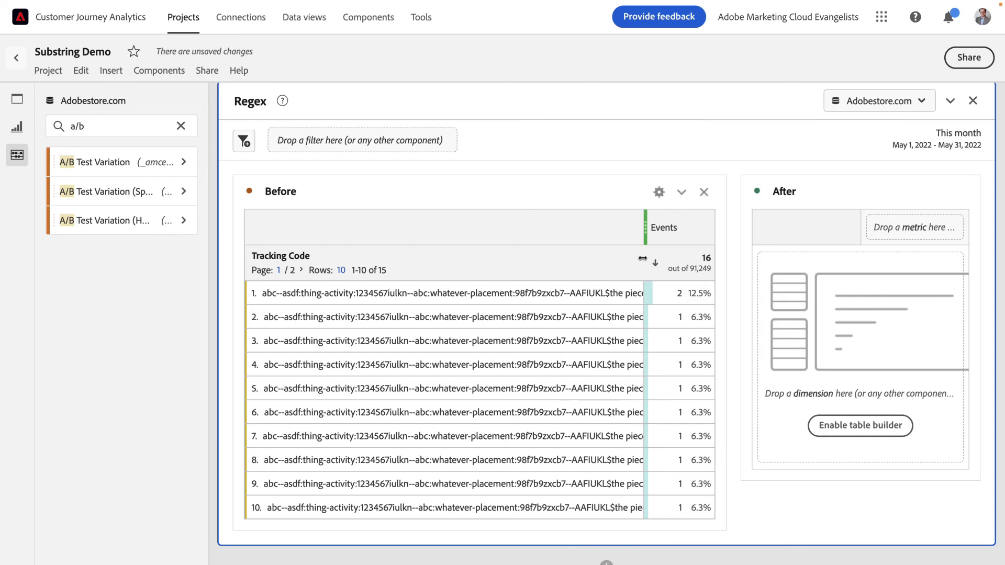
Step: Resize the Before table's Tracking Code column so the Events counts show, then open the data view list
left_click_drag(643, 257, 702, 255)
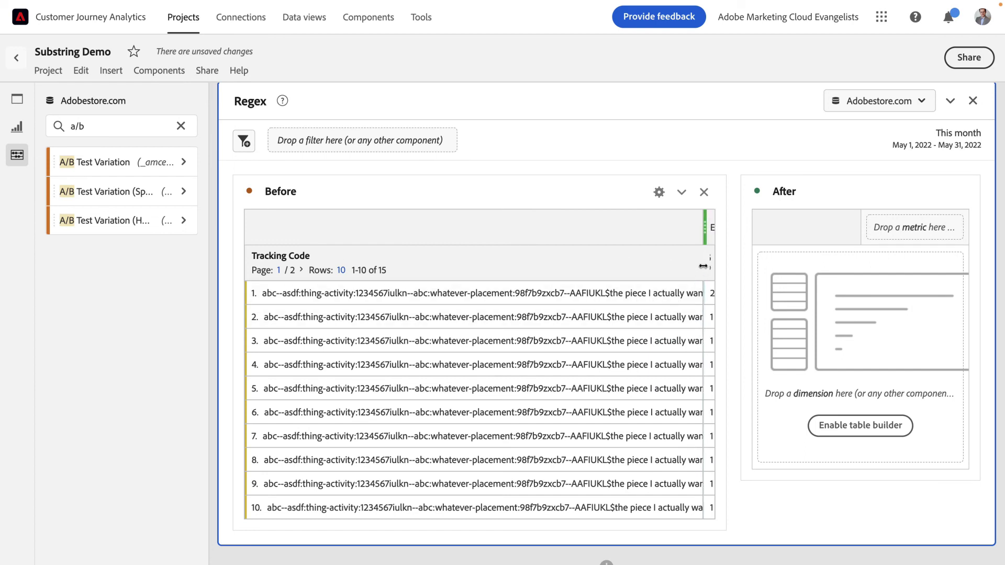
left_click_drag(703, 266, 630, 270)
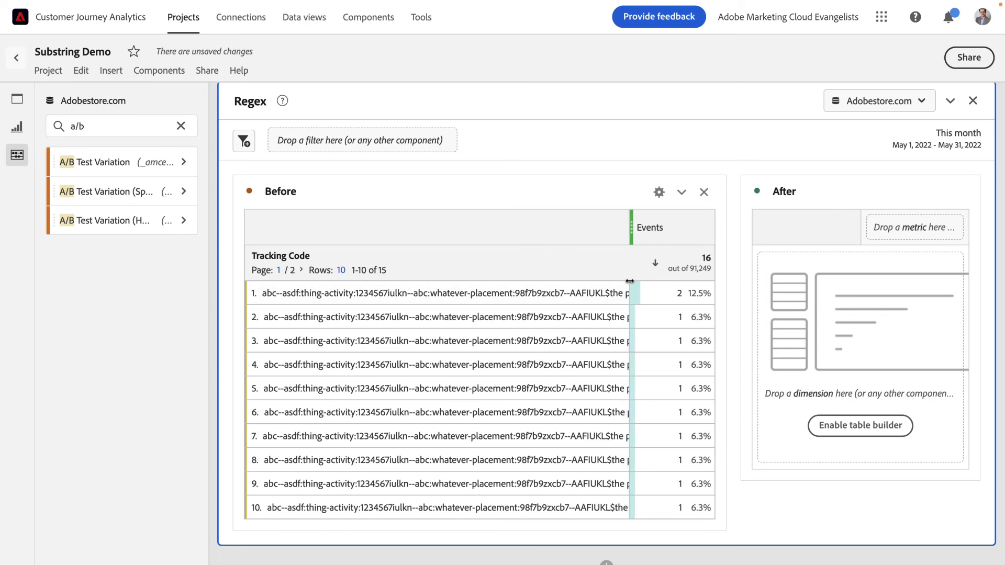
left_click(923, 102)
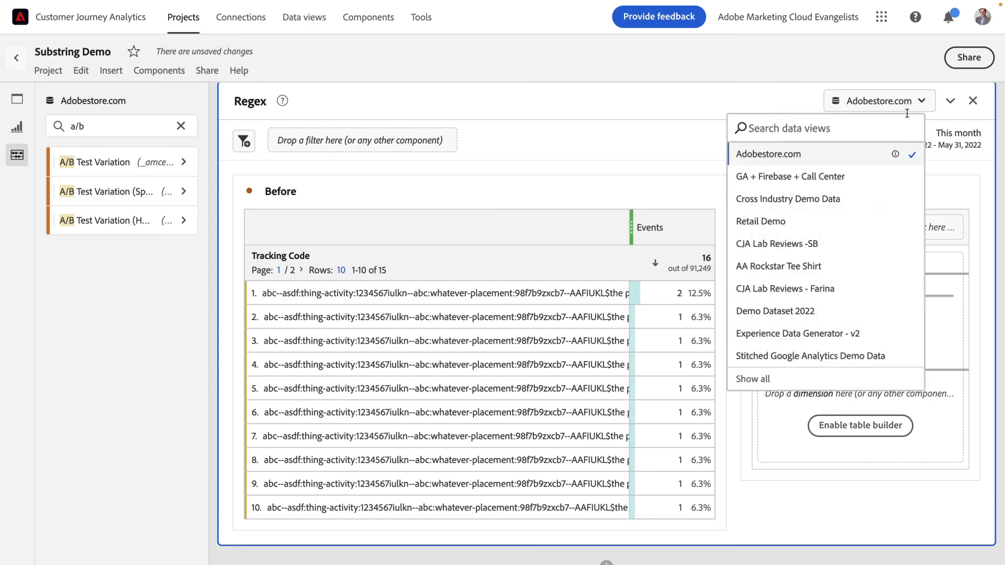
left_click(884, 156)
type("t")
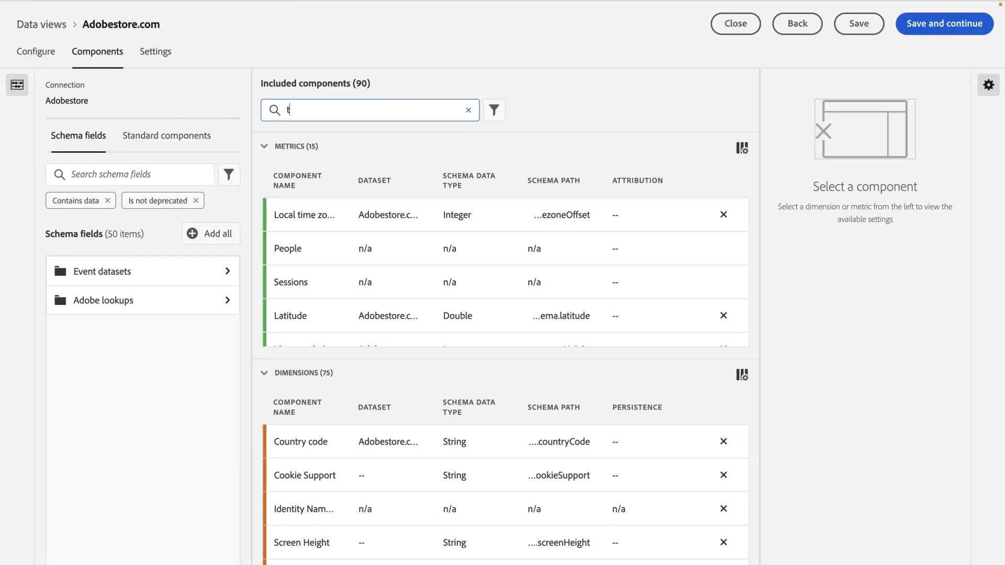
type("racking")
left_click(493, 479)
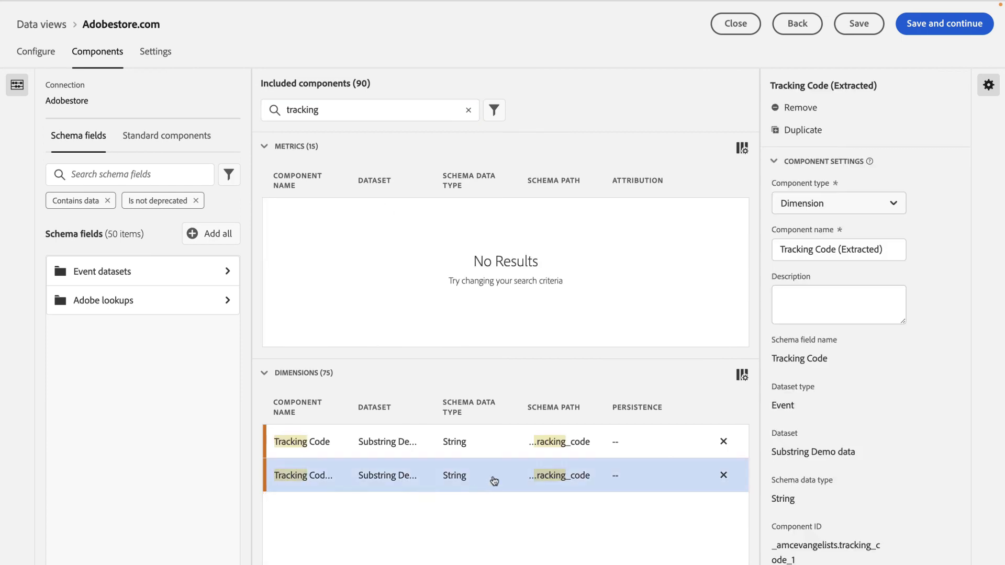
scroll(873, 416, "down", 4)
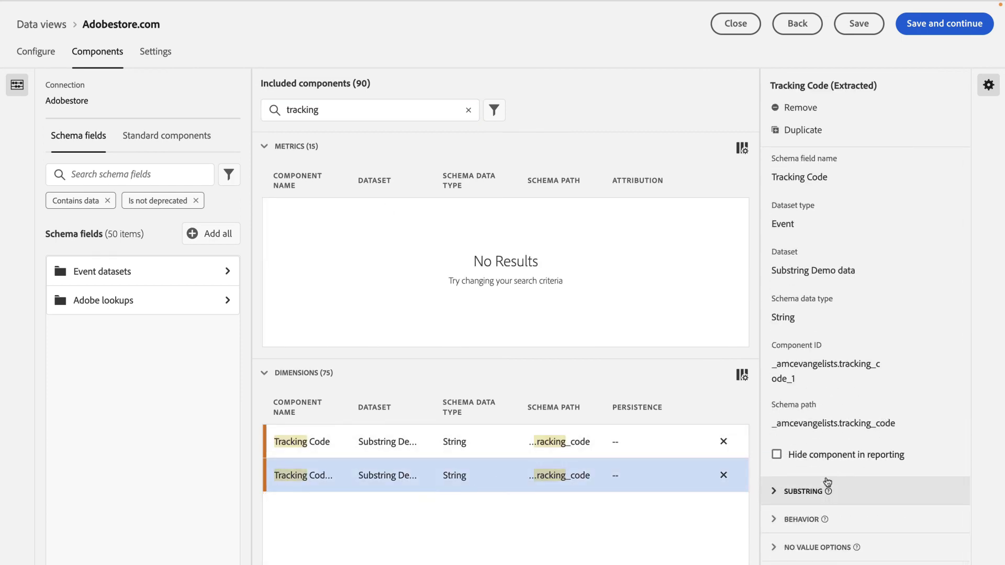
left_click(806, 492)
scroll(810, 495, "down", 3)
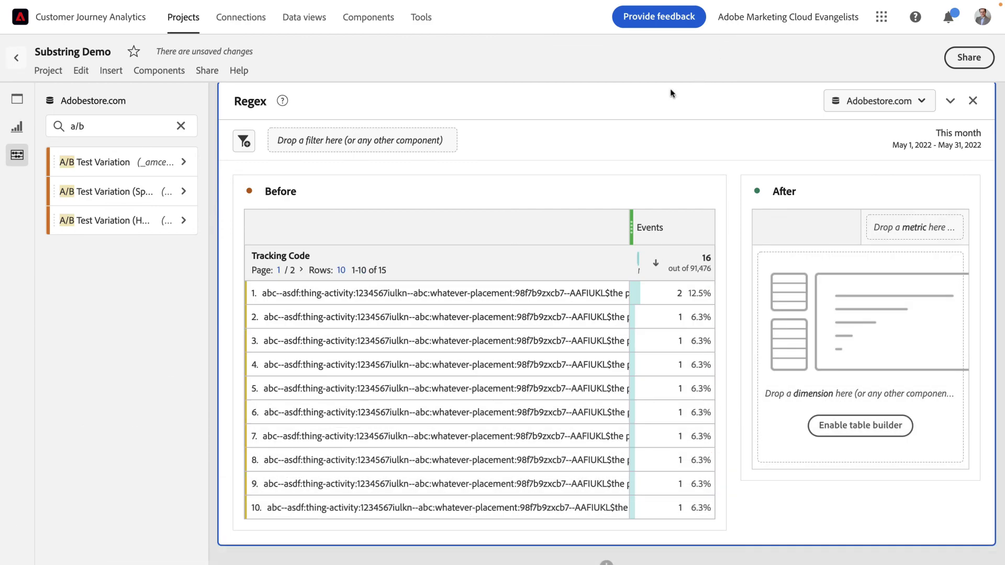
Step: Search components for 'tracking' and build the After table from Tracking Code (Extracted)
left_click(192, 122)
type("tracking")
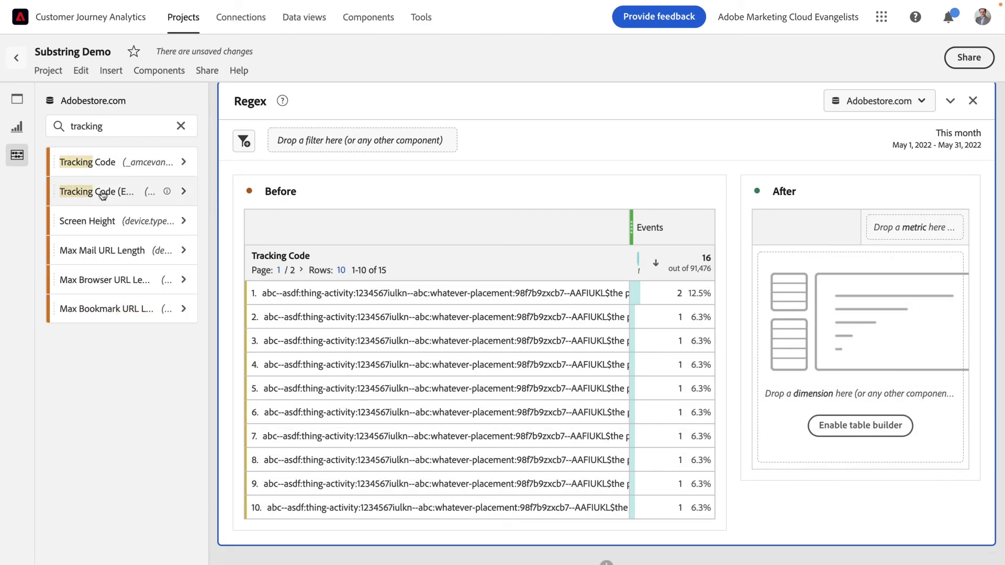
left_click_drag(100, 192, 857, 316)
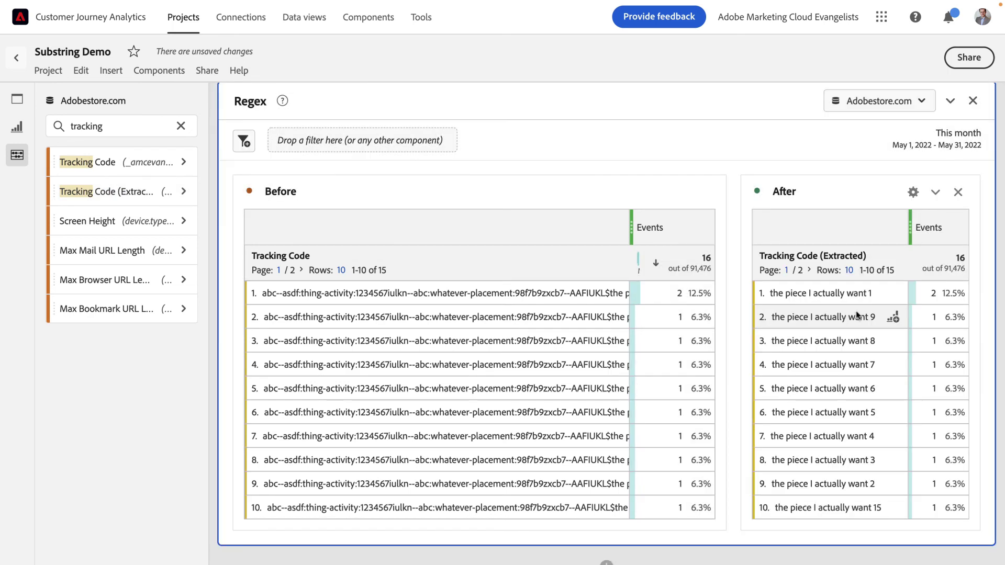